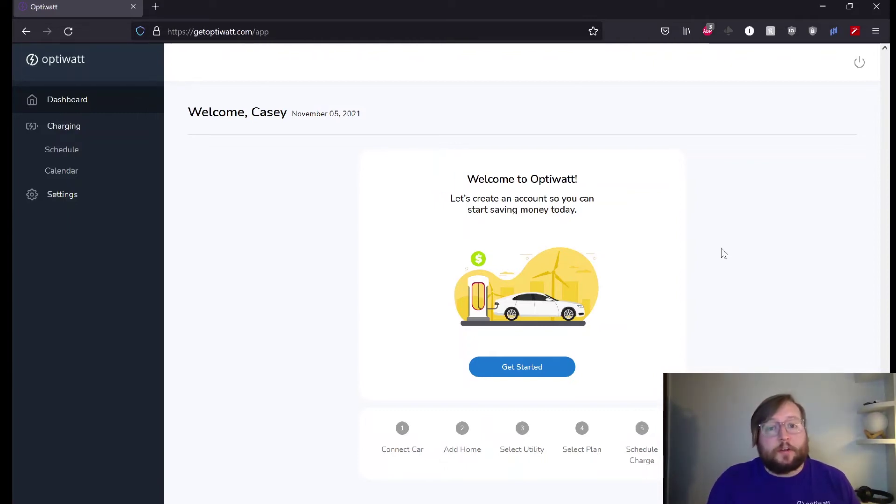
Step: From Settings, change the utility plan and choose to add one manually
{"action": "left_click", "coordinate": [60, 202]}
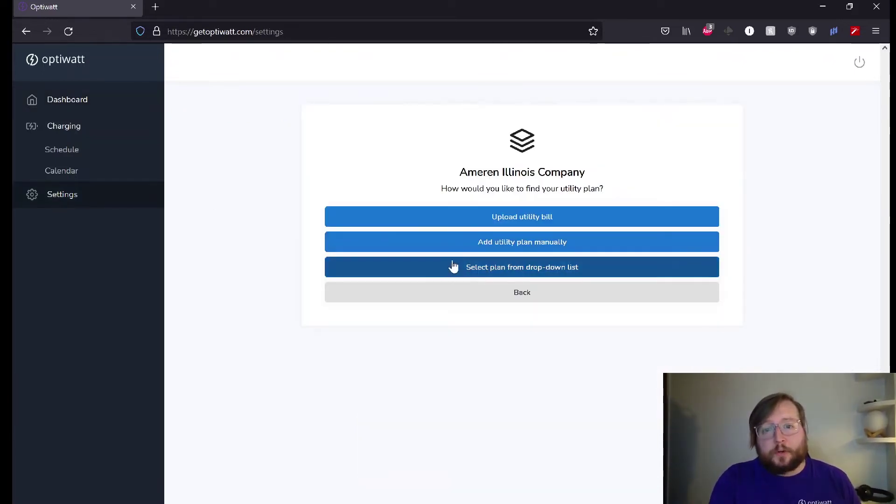
{"action": "left_click", "coordinate": [416, 294]}
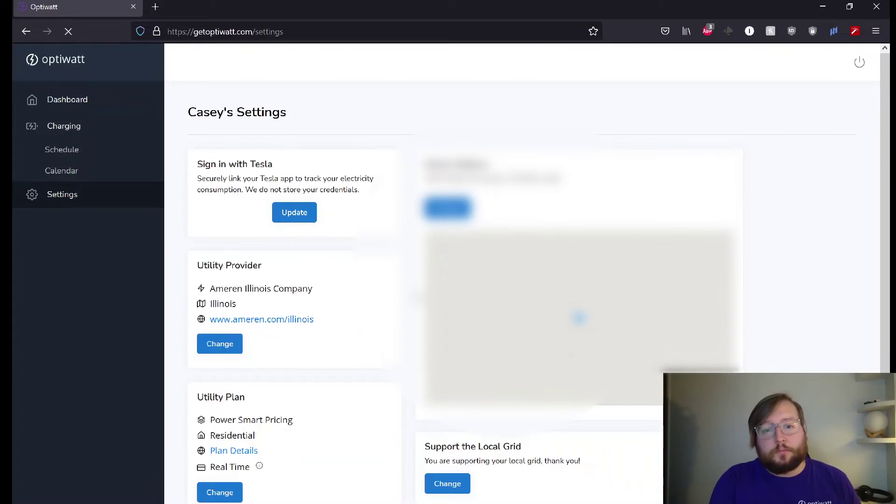
{"action": "left_click", "coordinate": [228, 499]}
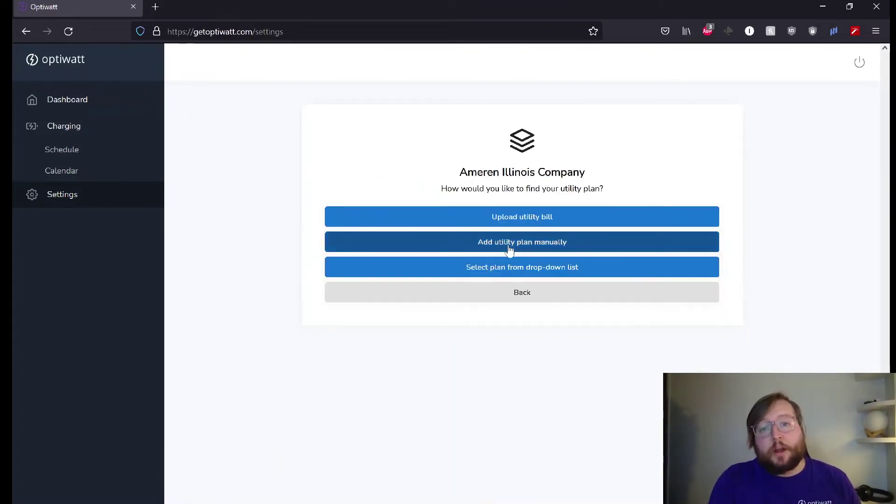
{"action": "left_click", "coordinate": [510, 250]}
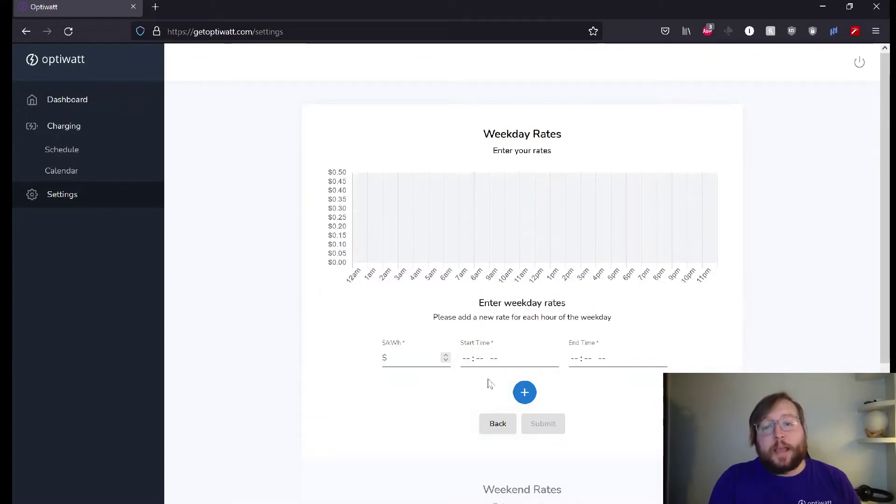
Step: In New Plan, enable both different weekday/weekend rates and different monthly rates
{"action": "left_click", "coordinate": [485, 427]}
{"action": "left_click", "coordinate": [500, 425]}
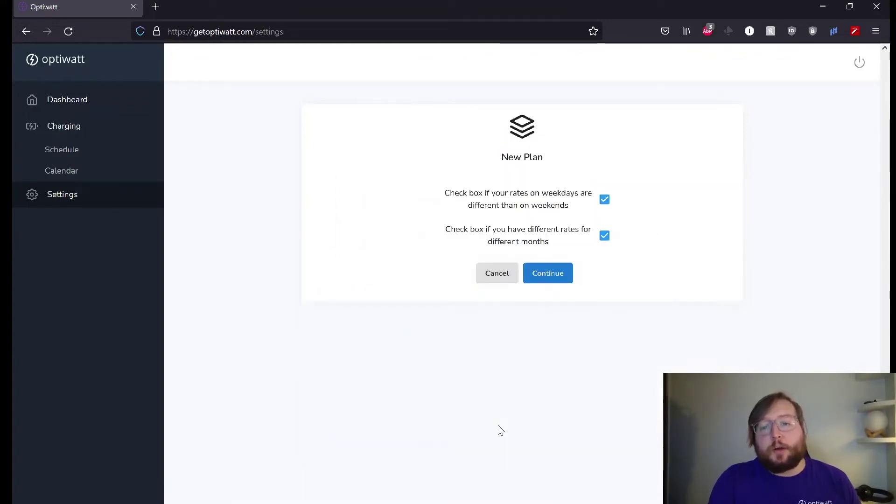
{"action": "left_click", "coordinate": [604, 201]}
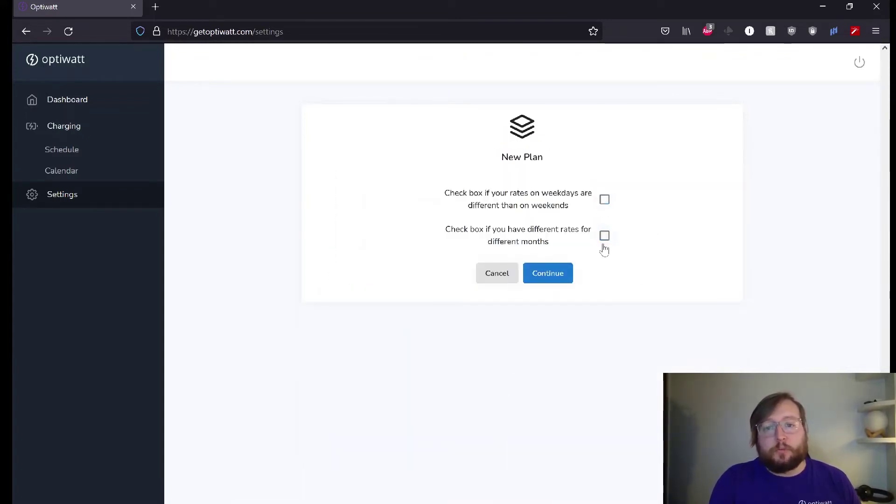
{"action": "left_click", "coordinate": [605, 201]}
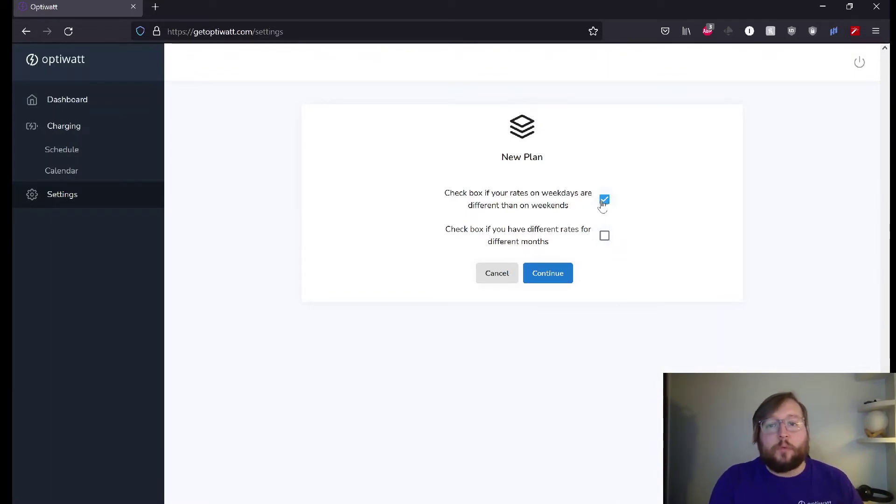
{"action": "left_click", "coordinate": [604, 236]}
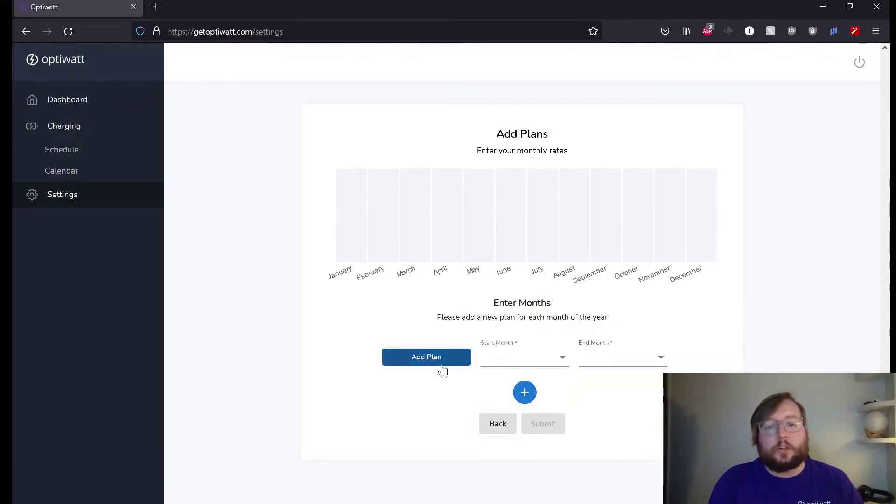
Step: Add the first weekday rate: $0.17 from 9:00 PM to 4:00 PM
{"action": "left_click", "coordinate": [441, 366]}
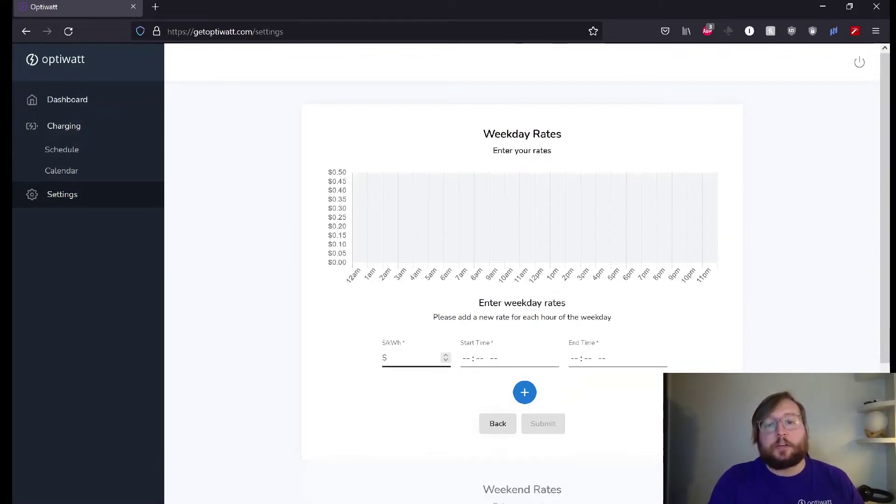
{"action": "scroll", "coordinate": [423, 366], "scroll_direction": "down", "scroll_amount": 6}
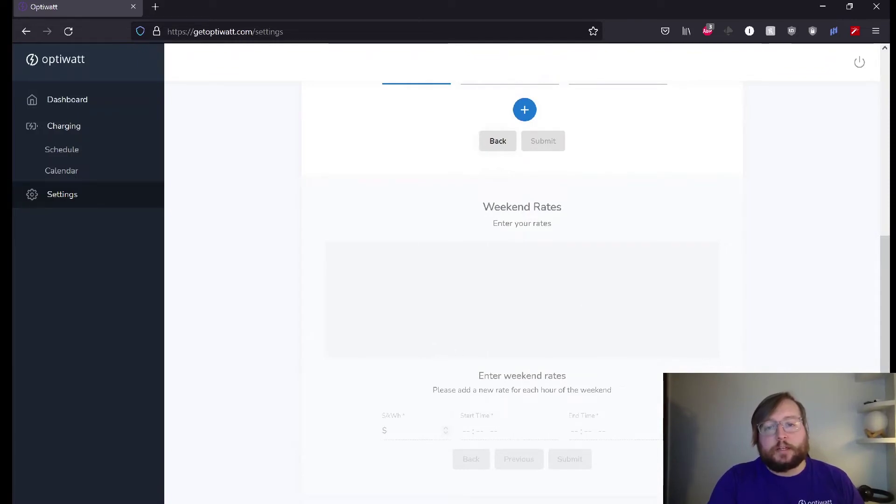
{"action": "scroll", "coordinate": [508, 347], "scroll_direction": "up", "scroll_amount": 6}
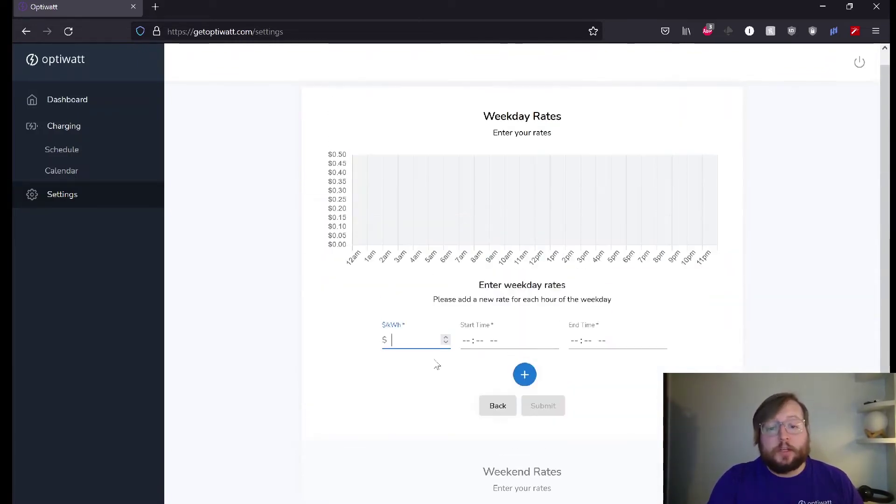
{"action": "type", "text": ".17"}
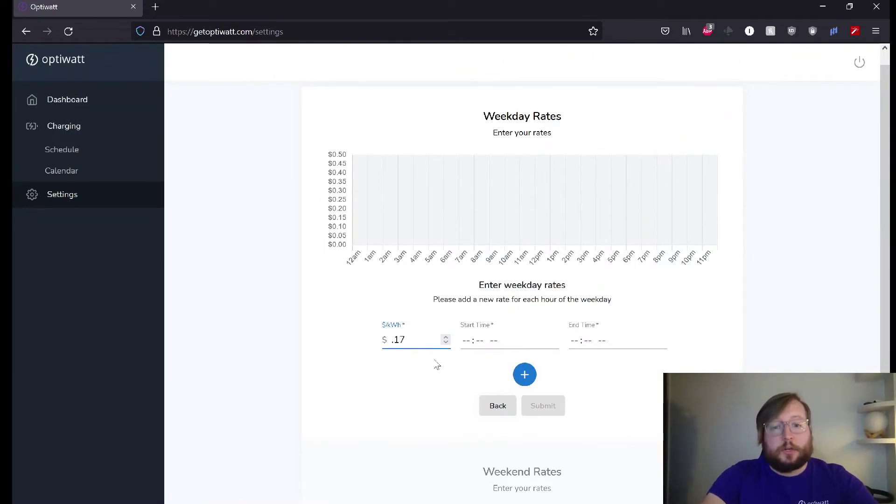
{"action": "key", "text": "Tab"}
{"action": "type", "text": "0900p"}
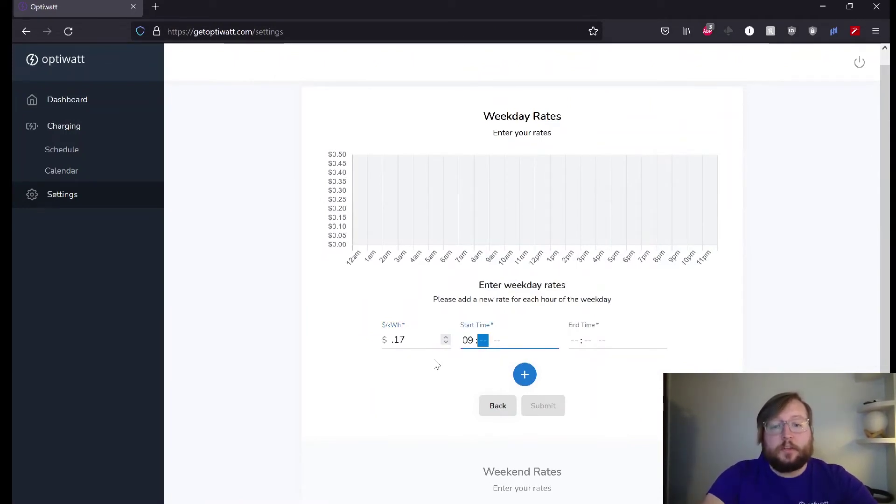
{"action": "key", "text": "Tab"}
{"action": "type", "text": "0400p"}
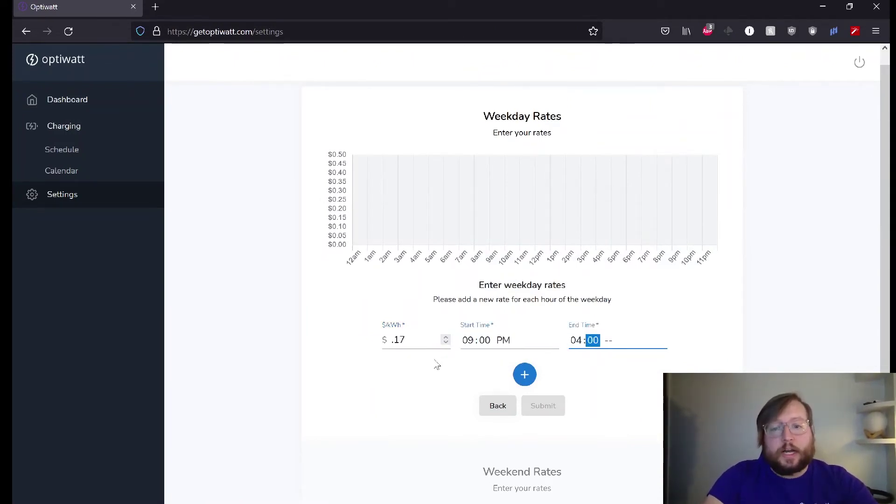
{"action": "left_click", "coordinate": [524, 375]}
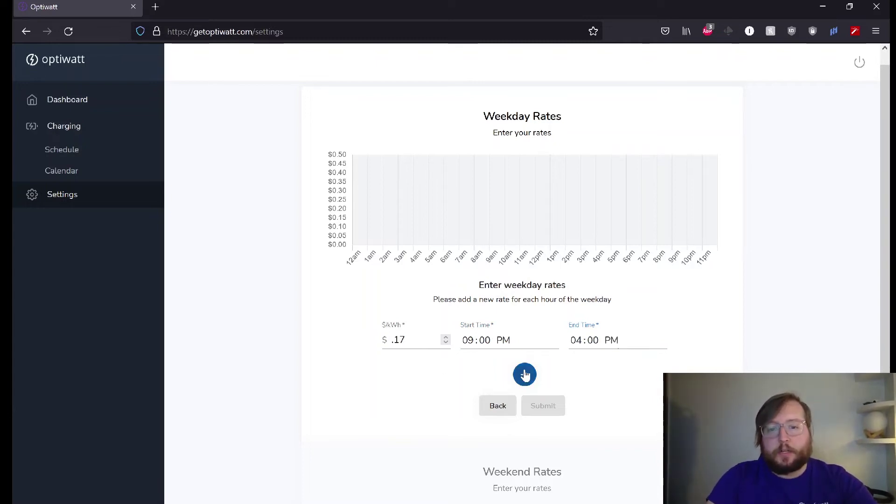
Step: Add the second weekday rate: $0.45 from 4:00 PM to 9:00 PM
{"action": "left_click", "coordinate": [411, 392]}
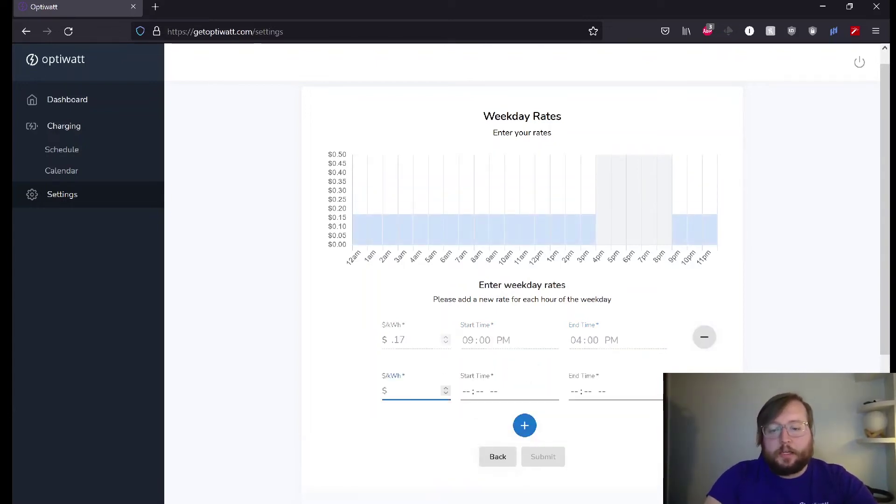
{"action": "key", "text": "Tab"}
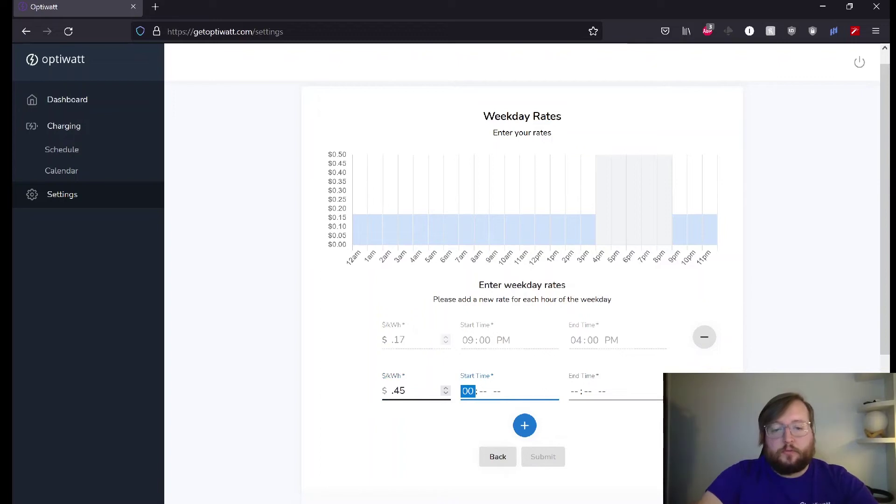
{"action": "type", "text": "400p"}
{"action": "key", "text": "Tab"}
{"action": "type", "text": "09:0"}
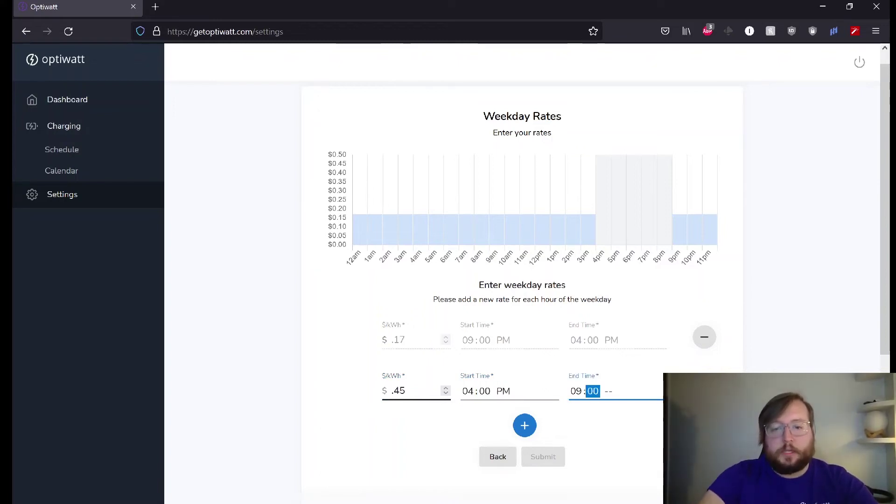
{"action": "type", "text": "0"}
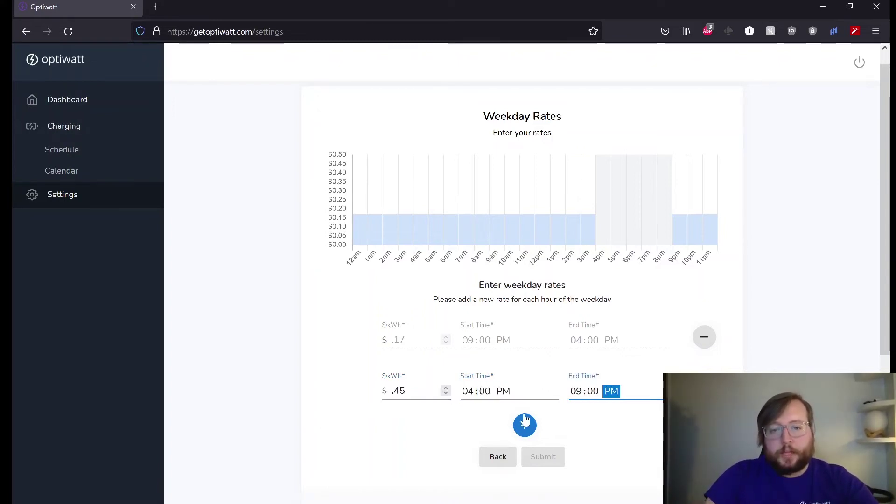
{"action": "left_click", "coordinate": [525, 425]}
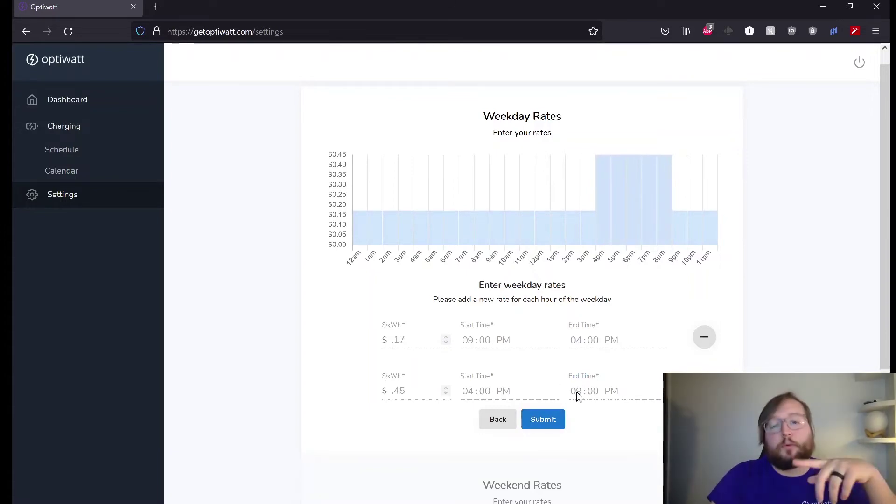
Step: Submit the weekday rates and add a flat $0.17 weekend rate from 12:00 AM to 12:00 AM
{"action": "left_click", "coordinate": [542, 420]}
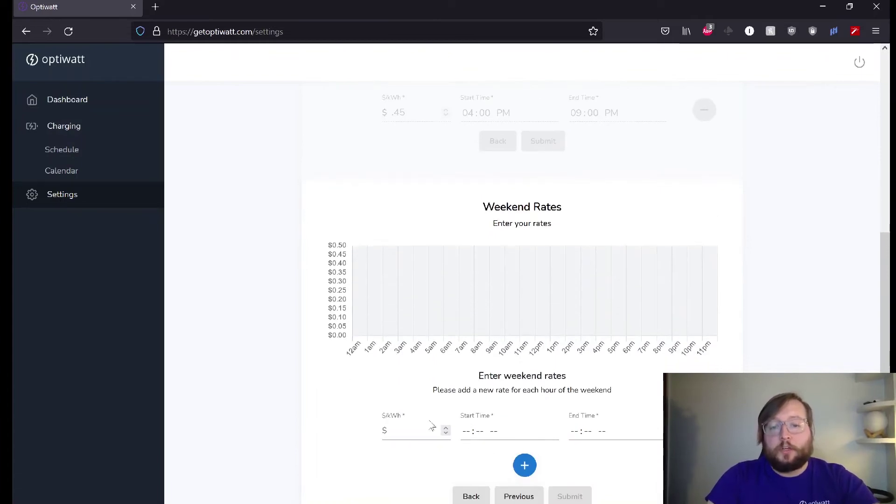
{"action": "left_click", "coordinate": [432, 426]}
{"action": "type", "text": ".17"}
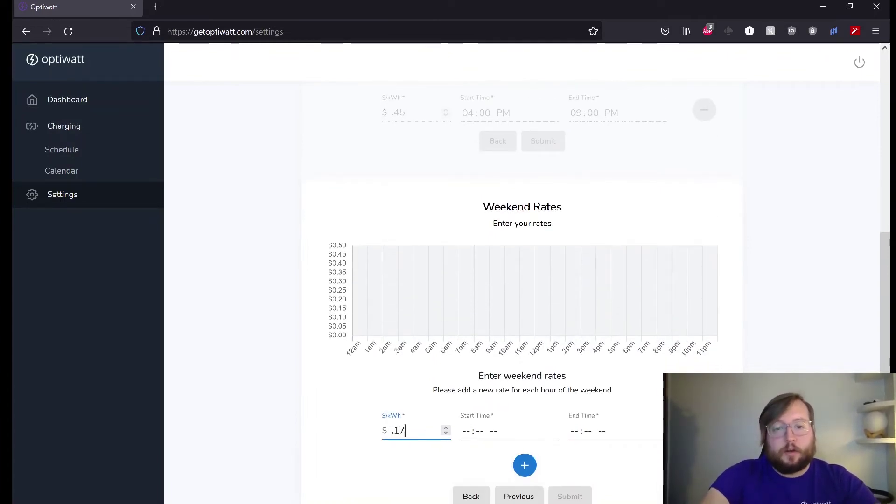
{"action": "key", "text": "Tab"}
{"action": "type", "text": "1200a"}
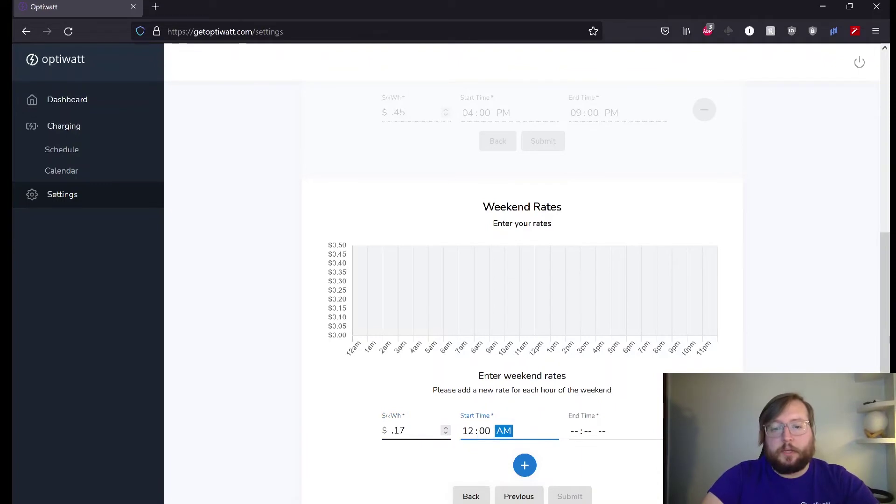
{"action": "key", "text": "Tab"}
{"action": "type", "text": "12:00"}
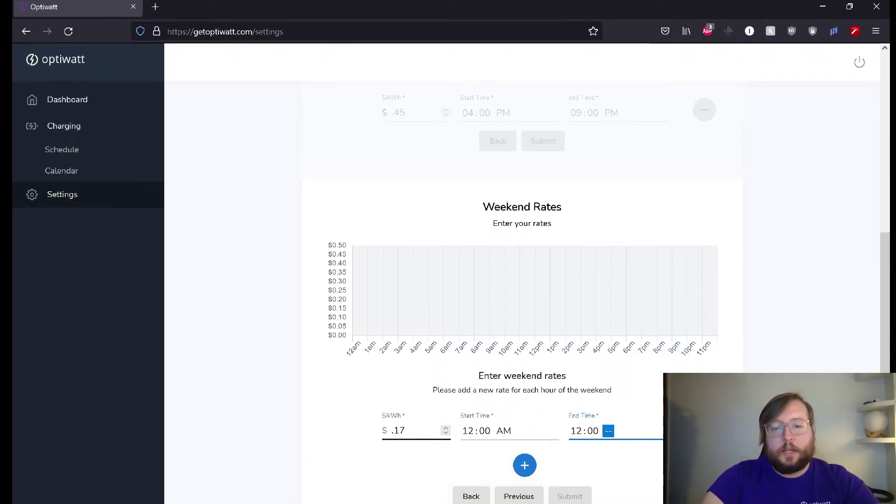
{"action": "left_click", "coordinate": [525, 465]}
Step: Submit the weekend rates and set the first plan's start and end months to January
{"action": "left_click", "coordinate": [569, 459]}
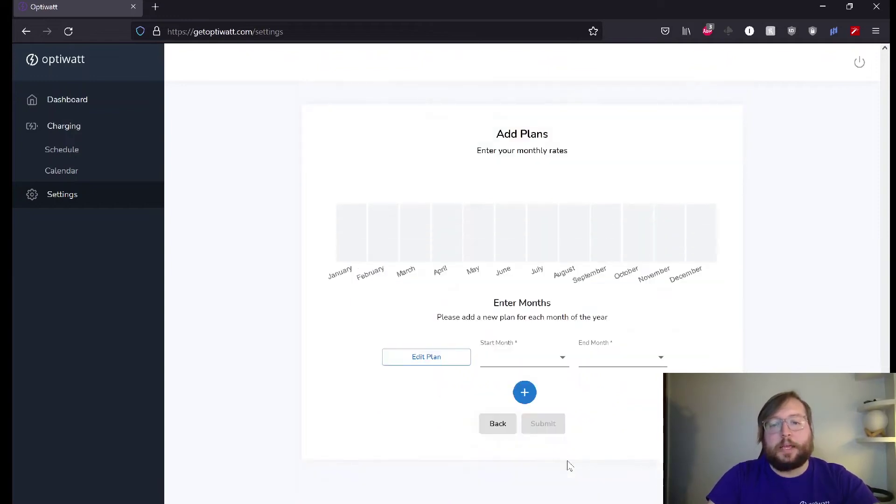
{"action": "left_click", "coordinate": [505, 367]}
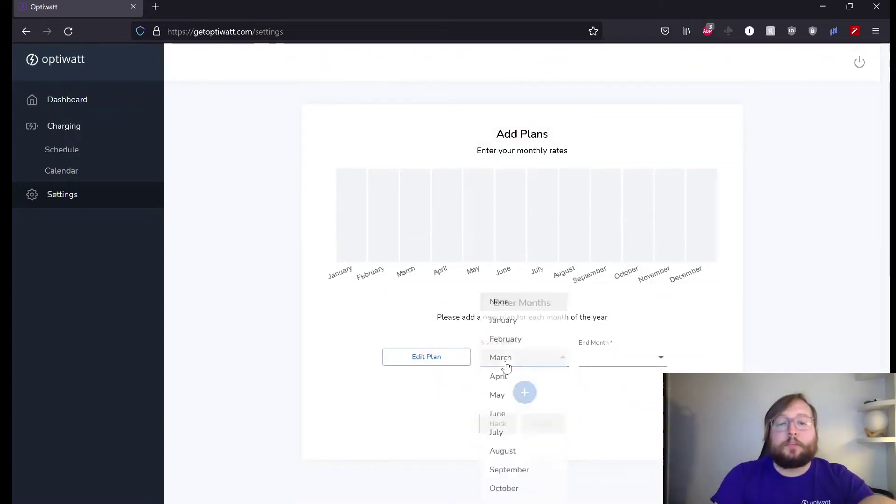
{"action": "right_click", "coordinate": [511, 332]}
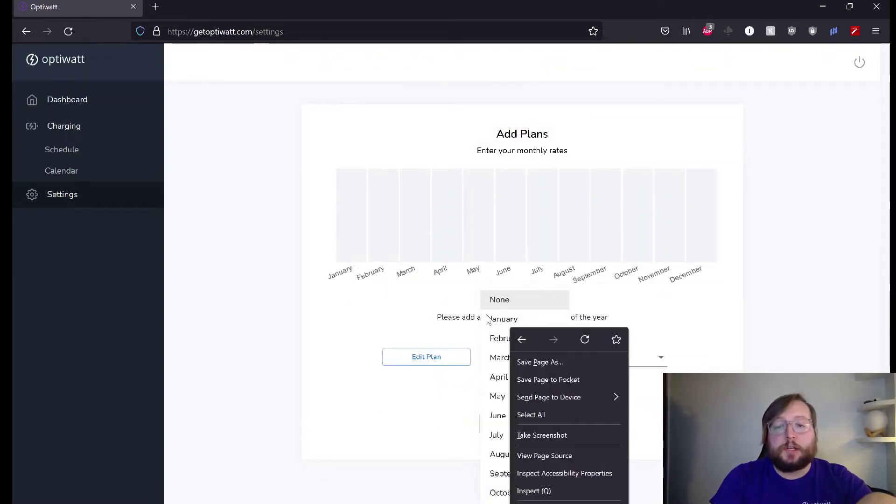
{"action": "left_click", "coordinate": [507, 325]}
{"action": "left_click", "coordinate": [630, 360]}
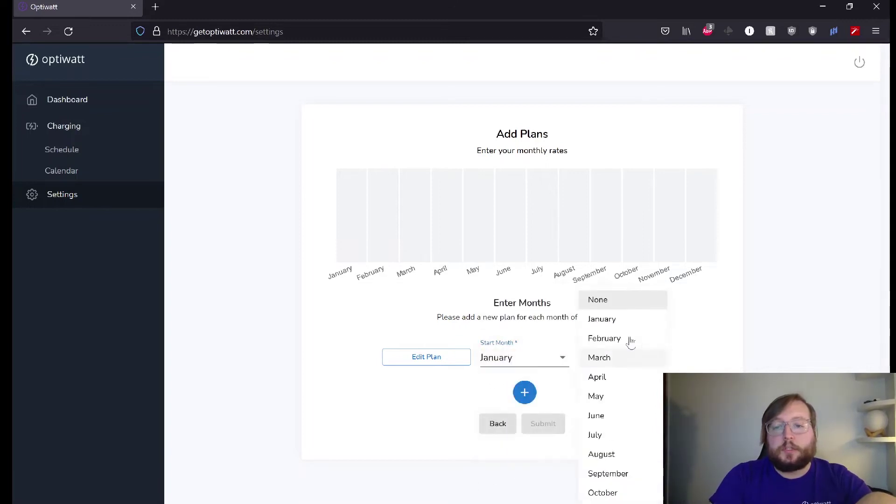
{"action": "left_click", "coordinate": [612, 324]}
Step: Add another plan row, keep the first plan ending in January, and open its weekday rates form
{"action": "left_click", "coordinate": [525, 392]}
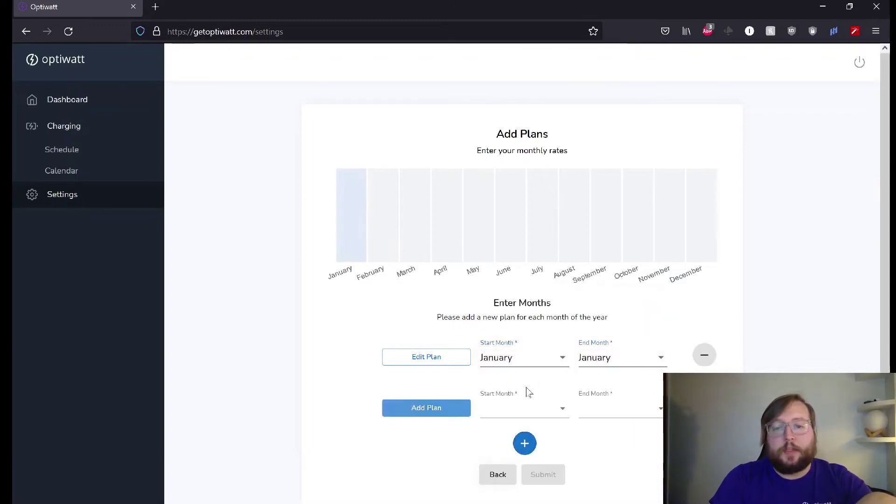
{"action": "left_click", "coordinate": [605, 368]}
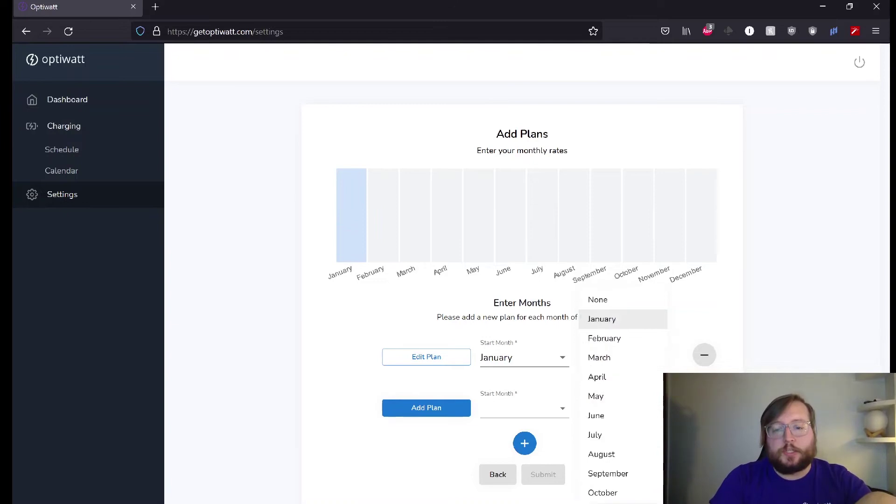
{"action": "scroll", "coordinate": [623, 443], "scroll_direction": "down", "scroll_amount": 2}
{"action": "left_click", "coordinate": [607, 486]}
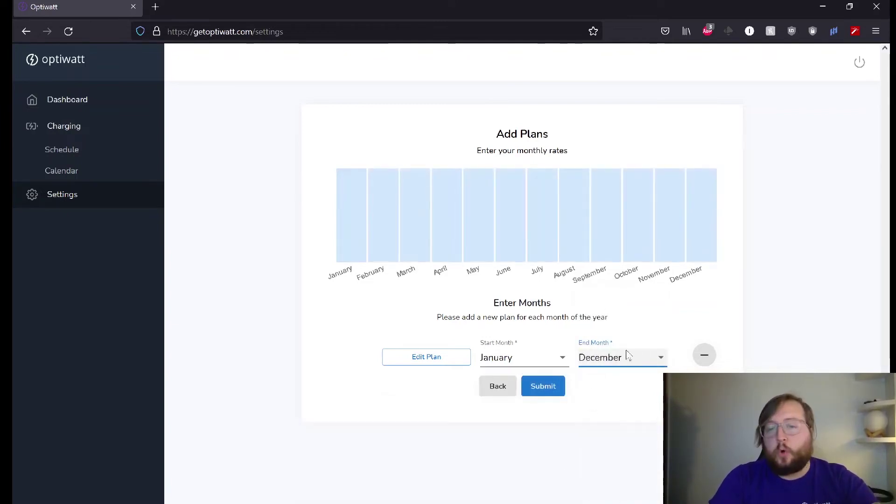
{"action": "left_click", "coordinate": [616, 362]}
{"action": "left_click", "coordinate": [602, 144]}
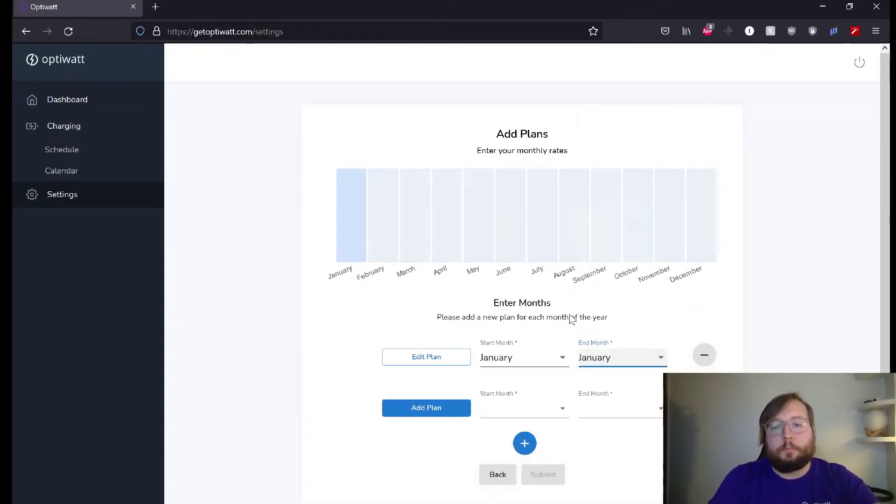
{"action": "left_click", "coordinate": [429, 406]}
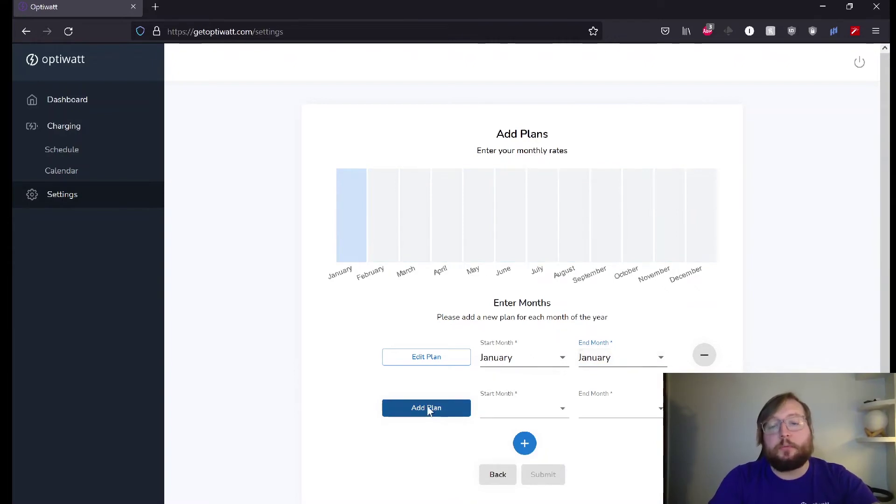
Step: Add the first January weekday rate: $0.06 from 7:00 PM to 7:00 AM
{"action": "left_click", "coordinate": [420, 357]}
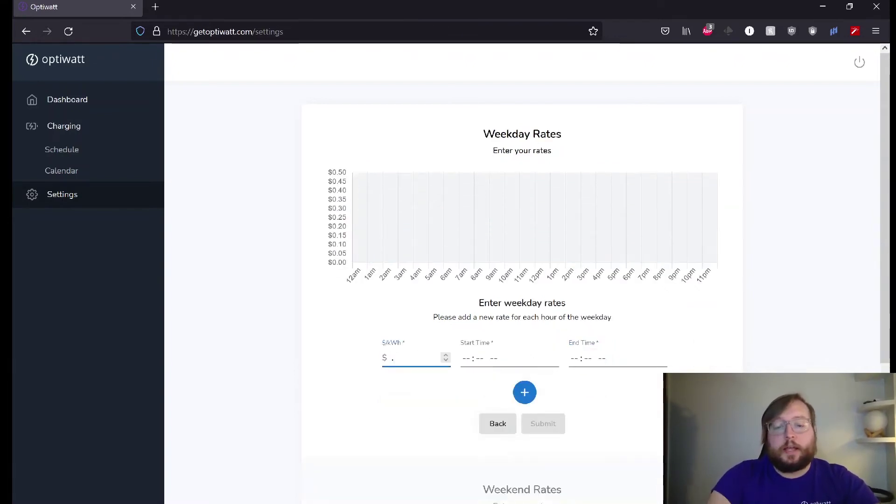
{"action": "type", "text": ".0"}
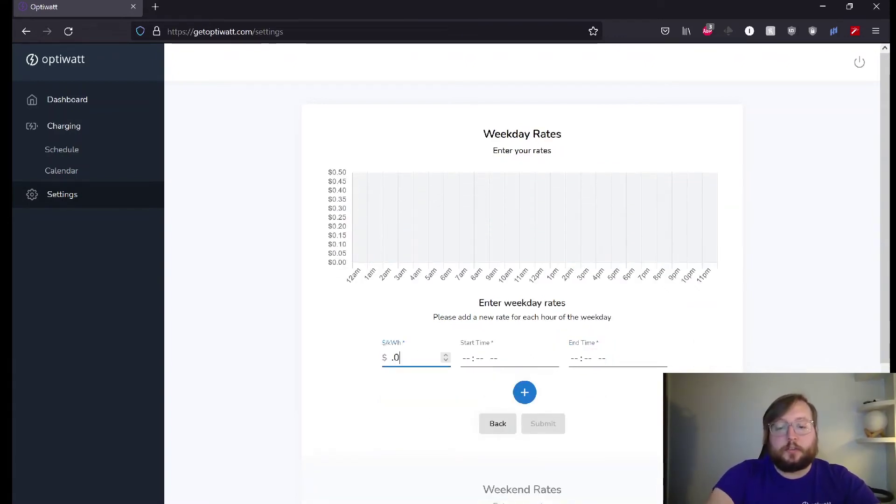
{"action": "type", "text": "6"}
{"action": "key", "text": "Tab"}
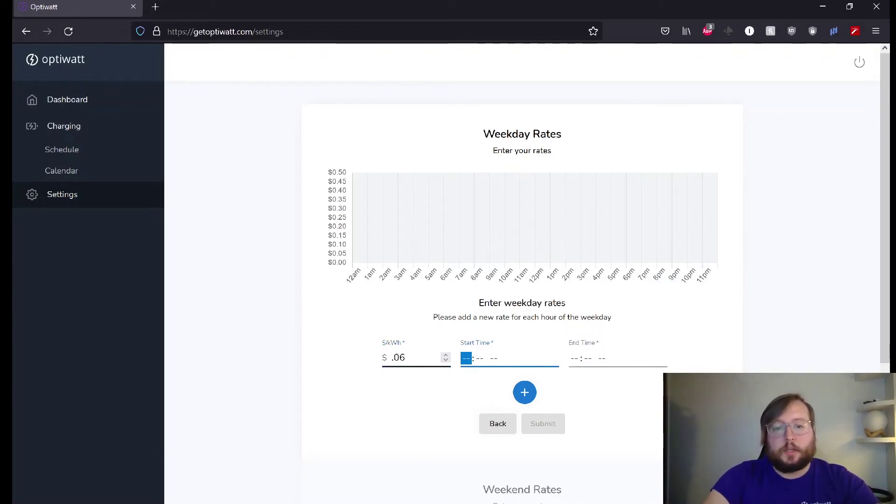
{"action": "type", "text": "12:-- --"}
{"action": "key", "text": "shift+Tab"}
{"action": "type", "text": "07"}
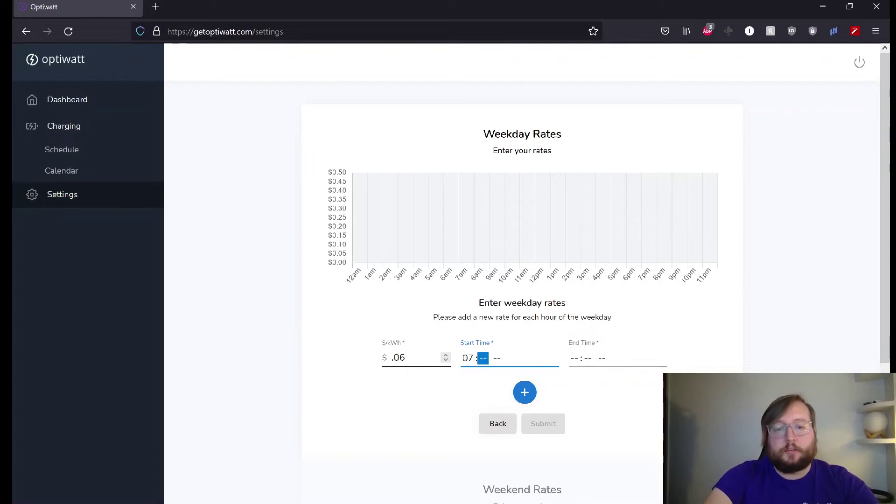
{"action": "key", "text": "Tab"}
{"action": "type", "text": "p"}
{"action": "key", "text": "Tab"}
{"action": "type", "text": "12"}
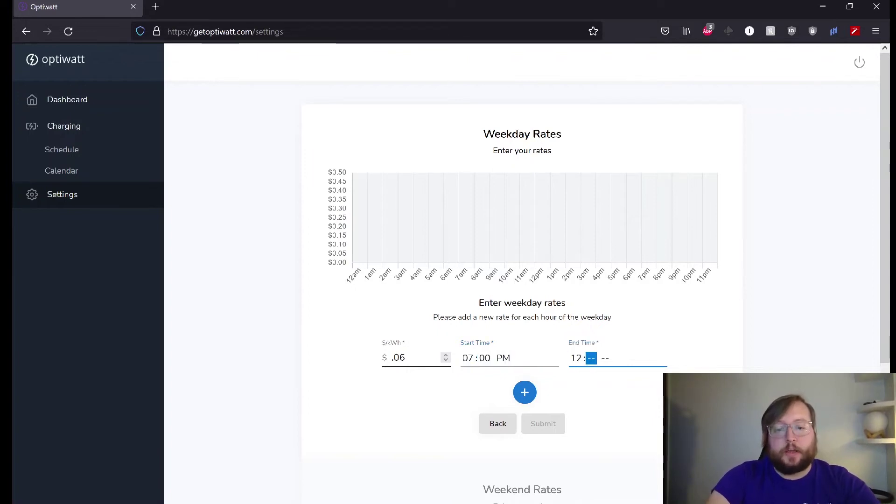
{"action": "key", "text": "shift+Tab"}
{"action": "type", "text": "07"}
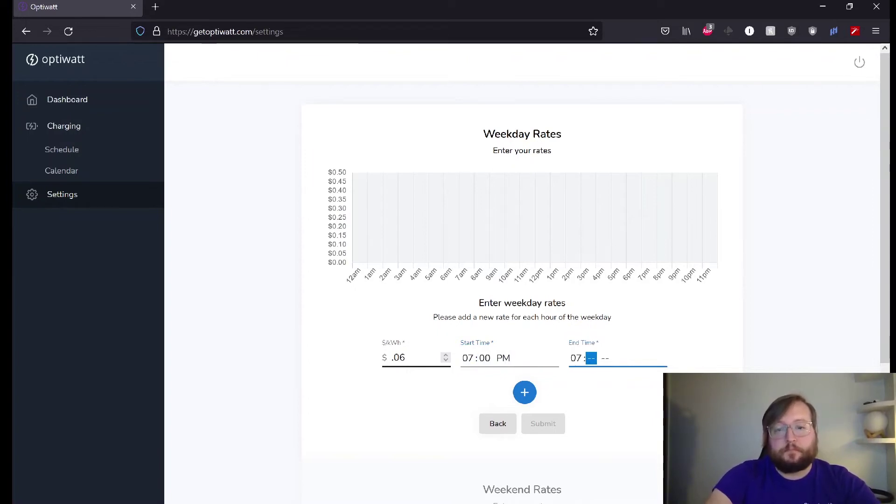
{"action": "type", "text": "00a"}
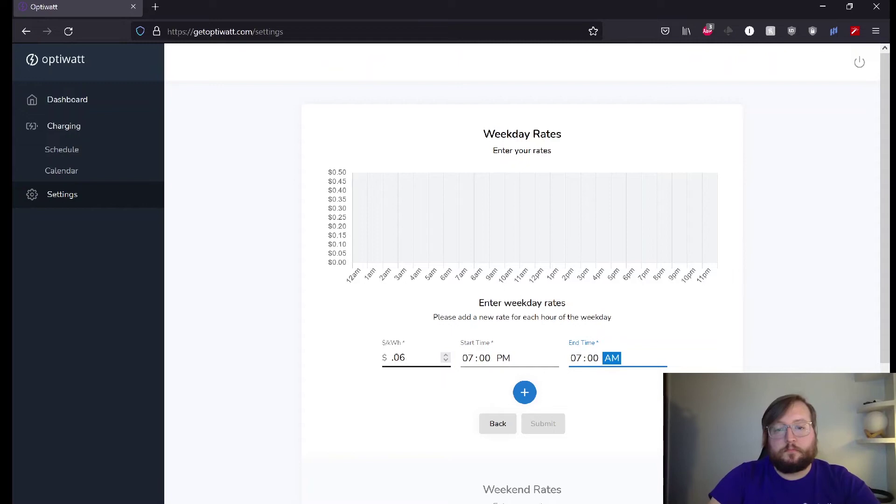
{"action": "left_click", "coordinate": [525, 392]}
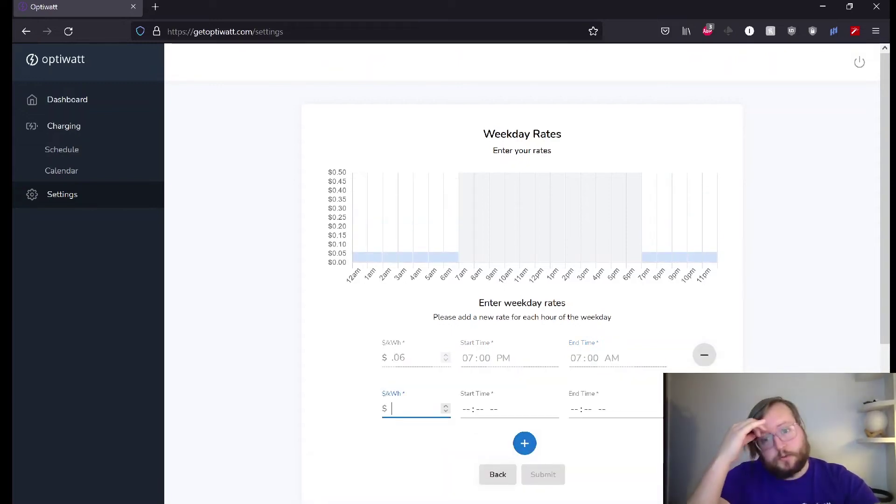
Step: Add the second weekday rate: $0.15 from 7:00 AM to 11:00 AM
{"action": "type", "text": ".15"}
{"action": "key", "text": "Tab"}
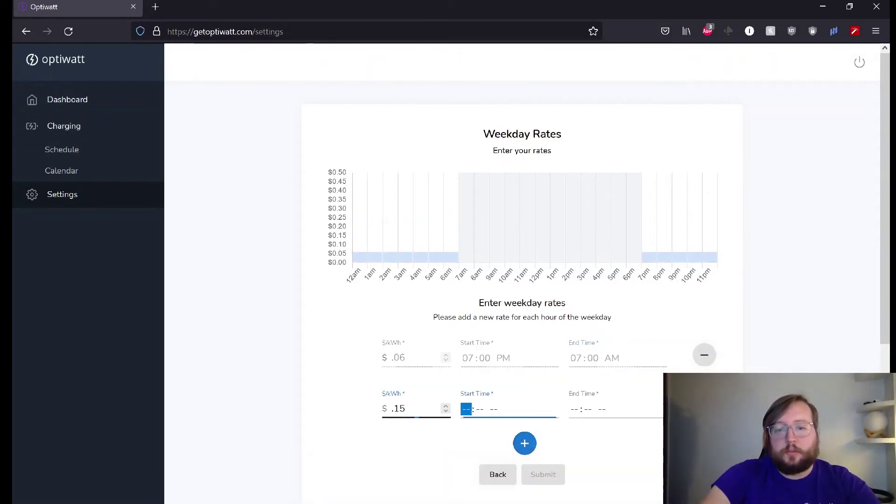
{"action": "type", "text": "07:-- --"}
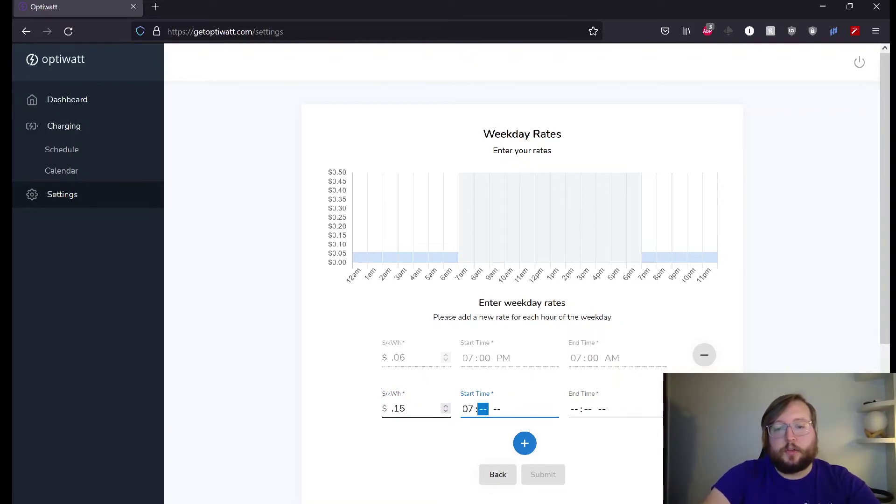
{"action": "type", "text": "00a"}
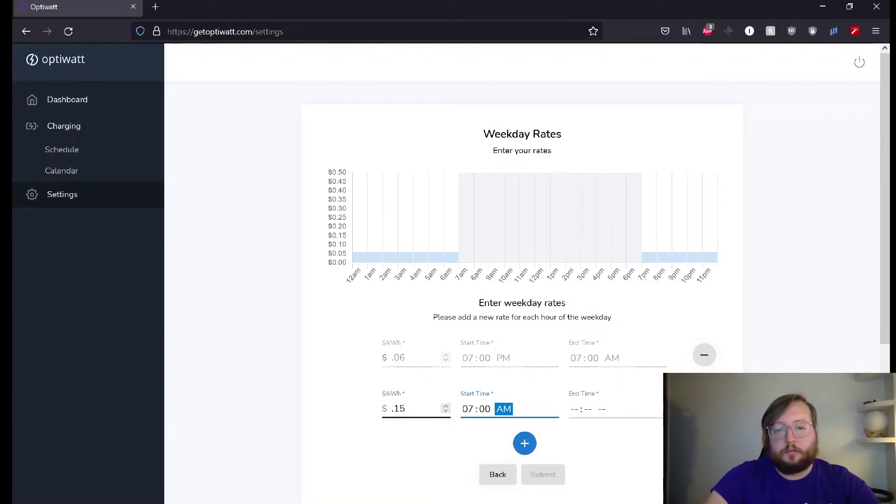
{"action": "key", "text": "Tab"}
{"action": "type", "text": "1100a"}
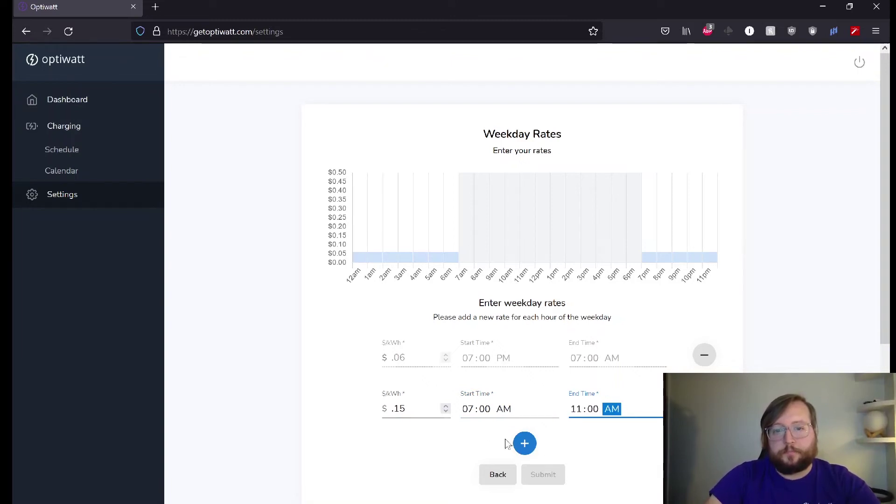
{"action": "left_click", "coordinate": [533, 446]}
Step: Add the third weekday rate: $0.35 from 11:00 AM to 5:00 PM
{"action": "left_click", "coordinate": [413, 460]}
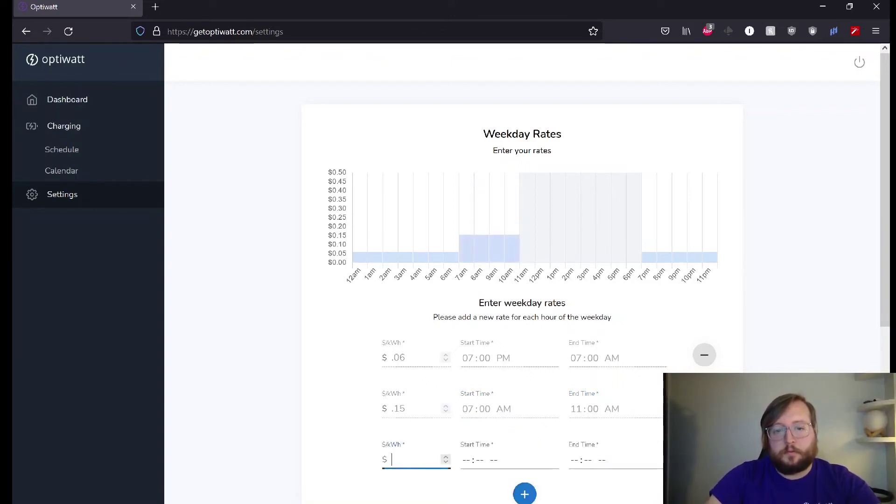
{"action": "type", "text": ".35"}
{"action": "key", "text": "Tab"}
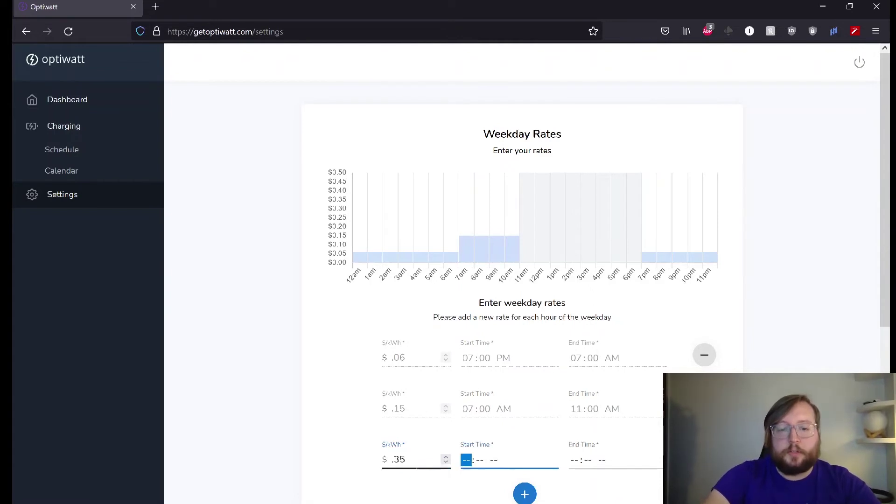
{"action": "type", "text": "1100a"}
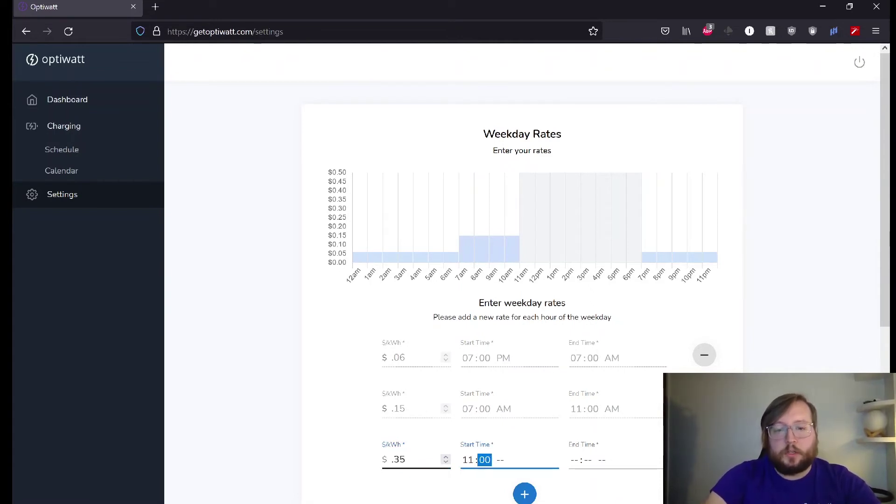
{"action": "key", "text": "Tab"}
{"action": "type", "text": "0500"}
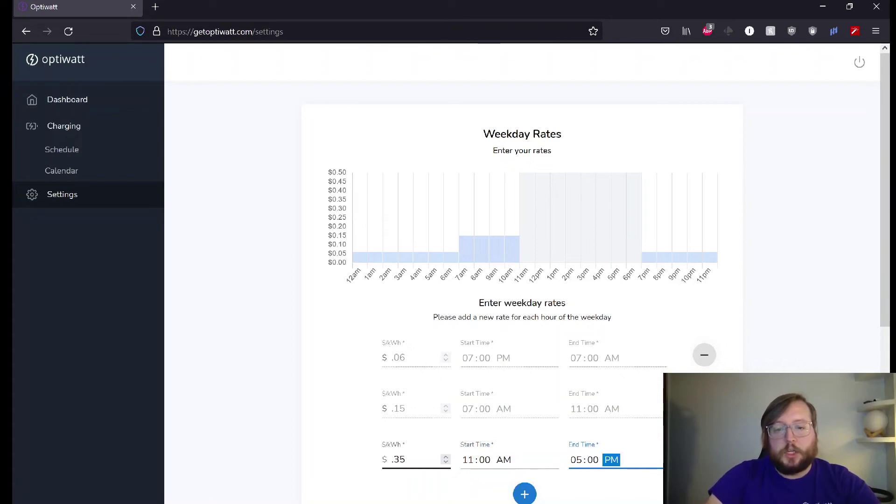
{"action": "left_click", "coordinate": [524, 494]}
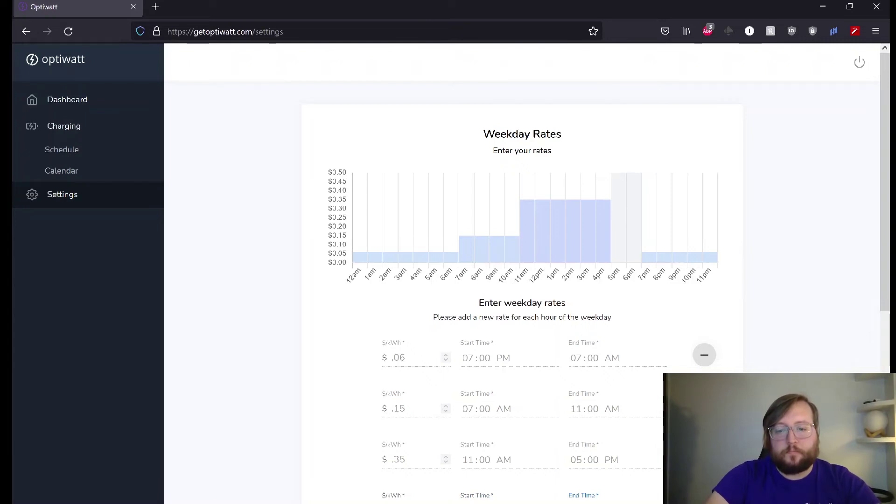
Step: Add the fourth weekday rate: $0.15 from 5:00 PM to 7:00 PM
{"action": "scroll", "coordinate": [490, 456], "scroll_direction": "down", "scroll_amount": 3}
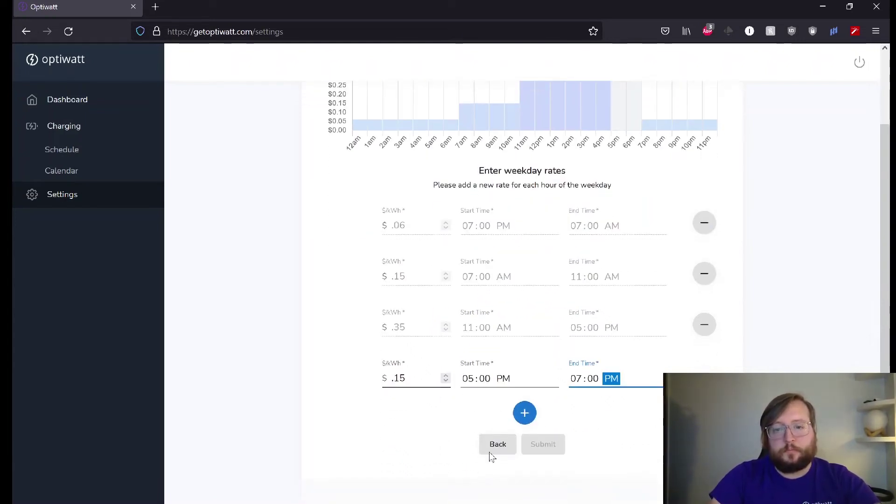
{"action": "left_click", "coordinate": [524, 413]}
{"action": "scroll", "coordinate": [561, 366], "scroll_direction": "up", "scroll_amount": 2}
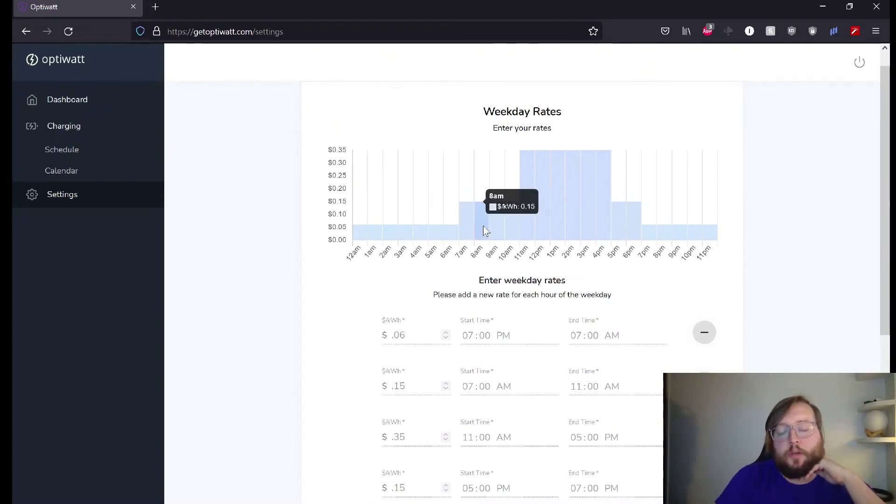
{"action": "scroll", "coordinate": [420, 235], "scroll_direction": "up", "scroll_amount": 1}
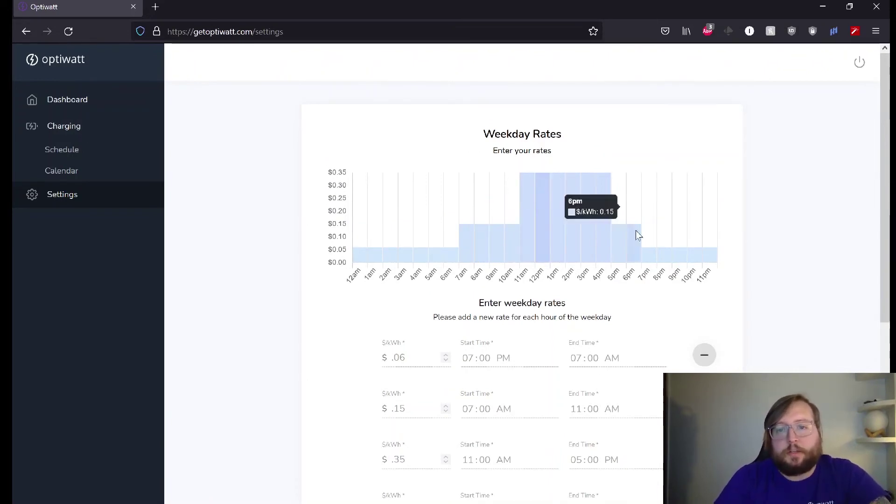
{"action": "scroll", "coordinate": [549, 308], "scroll_direction": "down", "scroll_amount": 8}
Step: Submit January weekday rates, then save weekend rates $.15 (7 AM–7 PM) and $.06 (7 PM–7 AM)
{"action": "left_click", "coordinate": [544, 141]}
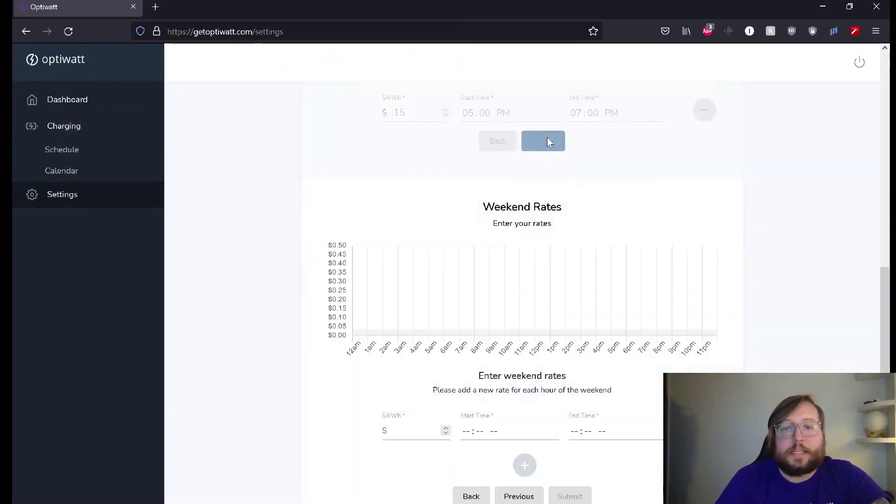
{"action": "scroll", "coordinate": [399, 434], "scroll_direction": "up", "scroll_amount": 3}
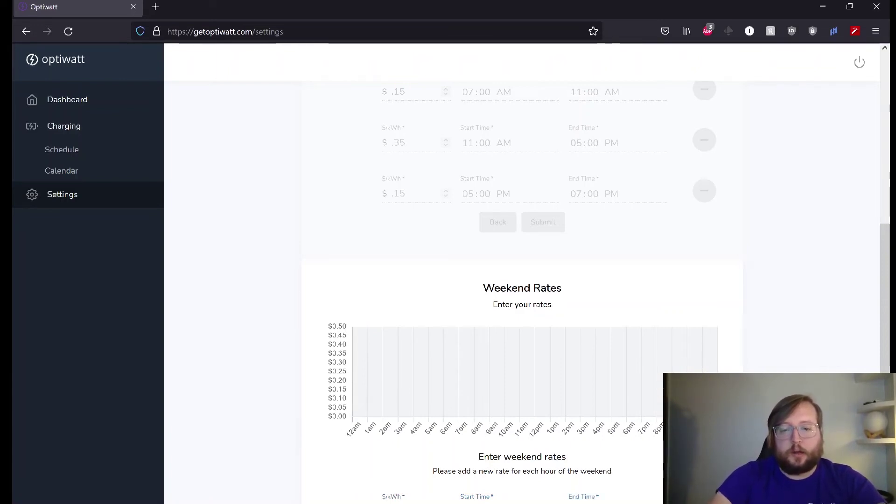
{"action": "left_click", "coordinate": [588, 499]}
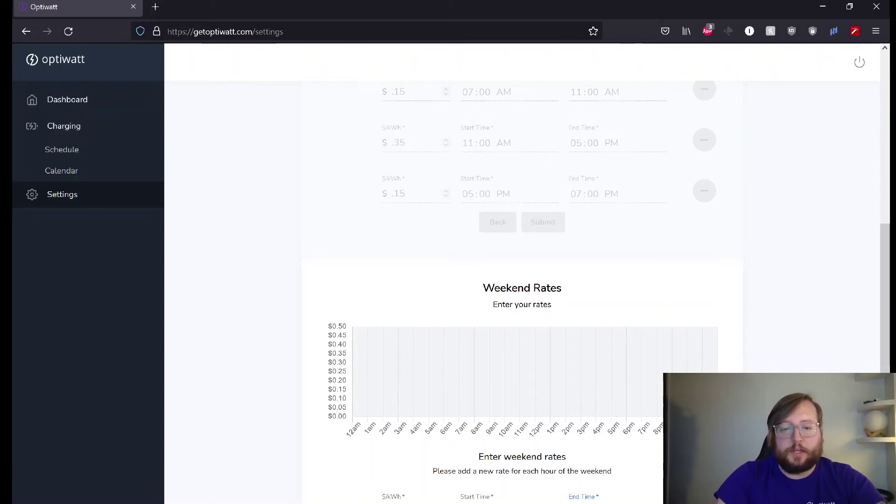
{"action": "scroll", "coordinate": [410, 486], "scroll_direction": "down", "scroll_amount": 1}
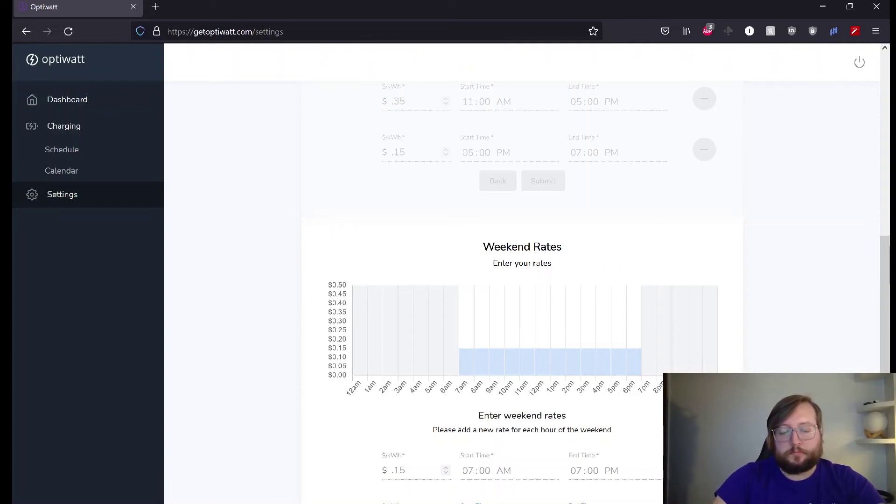
{"action": "scroll", "coordinate": [494, 486], "scroll_direction": "down", "scroll_amount": 2}
{"action": "left_click", "coordinate": [535, 491]}
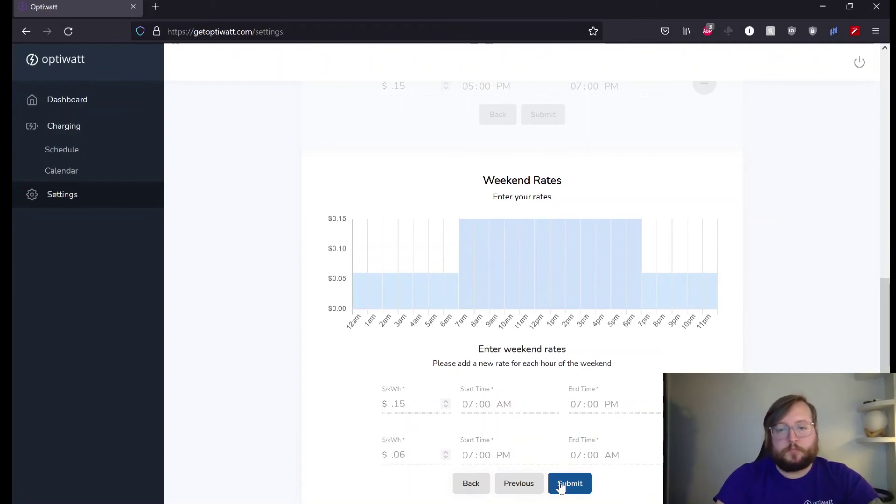
{"action": "left_click", "coordinate": [562, 484]}
Step: Set the second plan to run February through May, add a row, and open its rate editor
{"action": "left_click", "coordinate": [517, 392]}
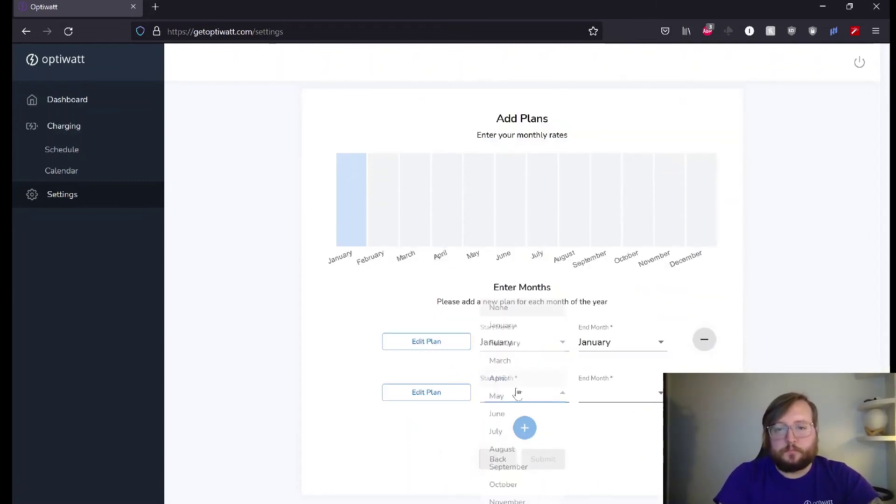
{"action": "left_click", "coordinate": [517, 338]}
{"action": "left_click", "coordinate": [608, 397]}
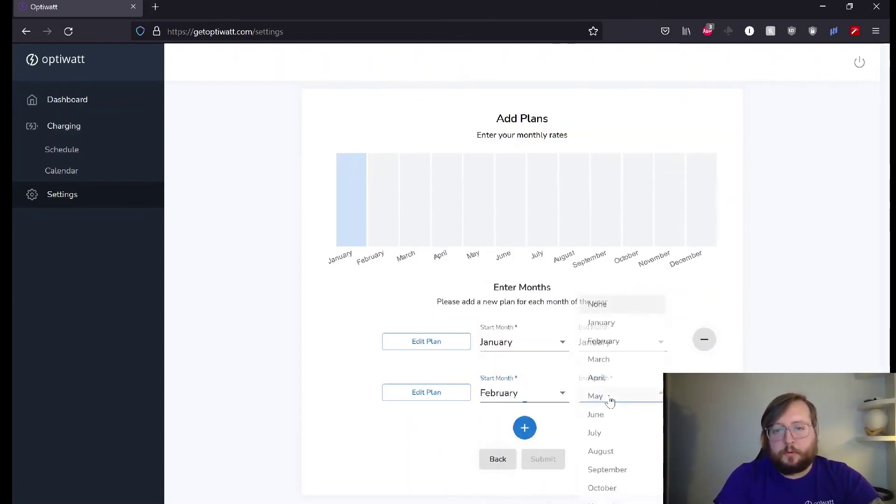
{"action": "left_click", "coordinate": [613, 398]}
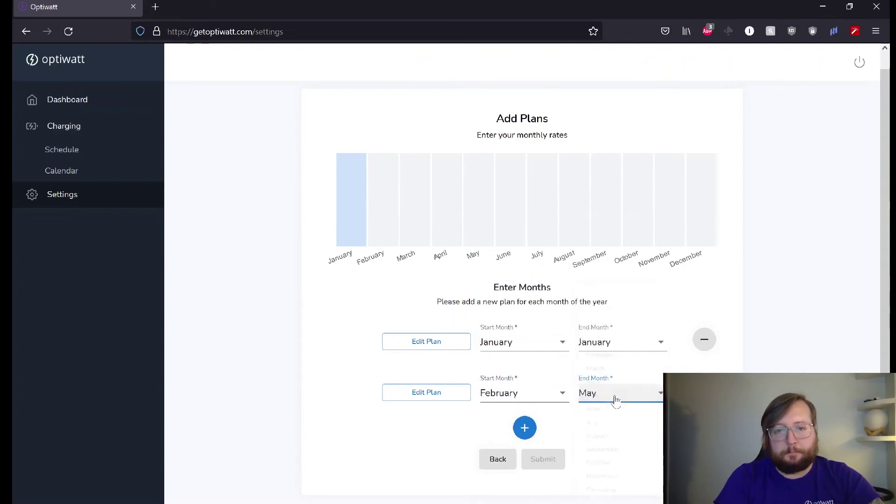
{"action": "left_click", "coordinate": [527, 431]}
{"action": "left_click", "coordinate": [446, 444]}
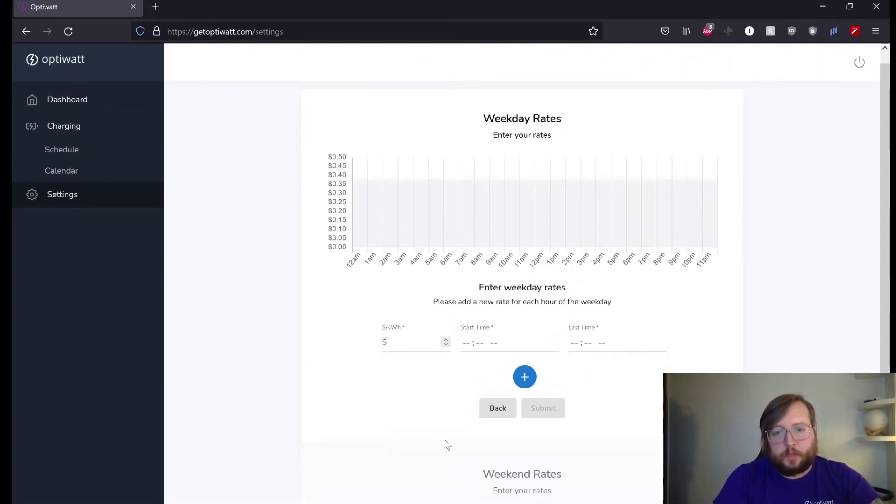
Step: Enter a flat $.12 weekday rate from 12:00 AM to 12:00 AM and submit it
{"action": "type", "text": ".12"}
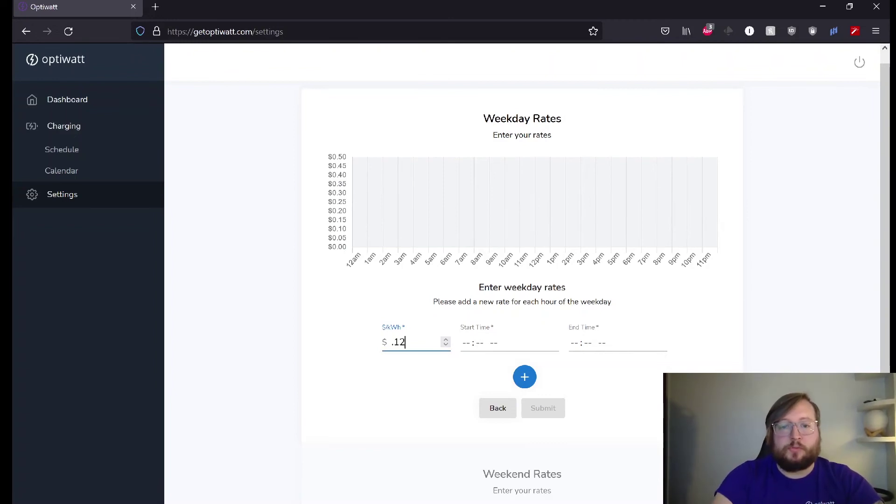
{"action": "key", "text": "Tab"}
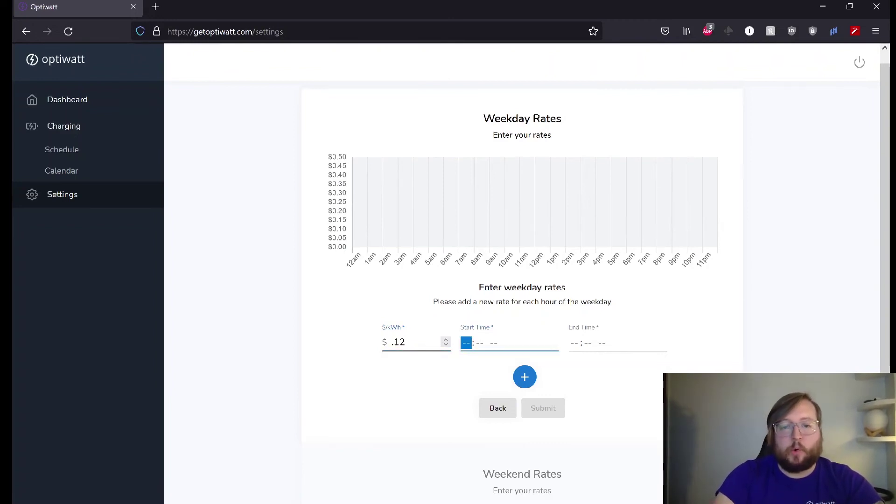
{"action": "type", "text": "1200a"}
{"action": "key", "text": "Tab"}
{"action": "type", "text": "1"}
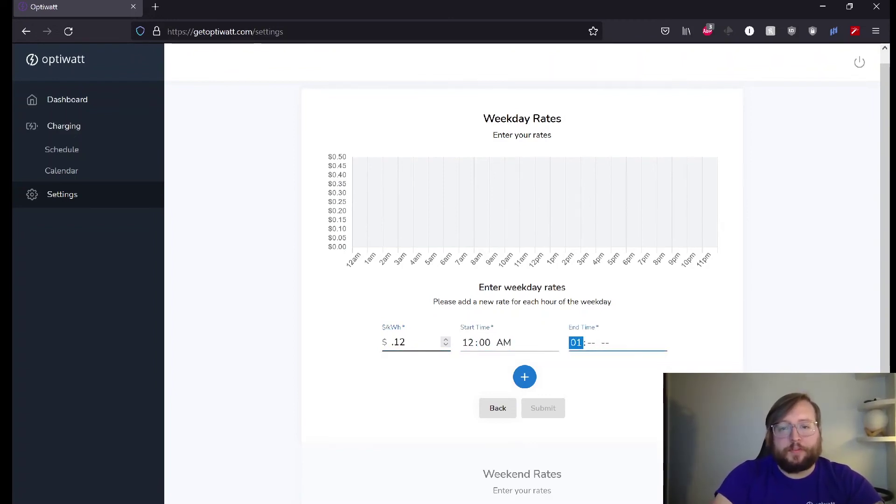
{"action": "type", "text": "200a"}
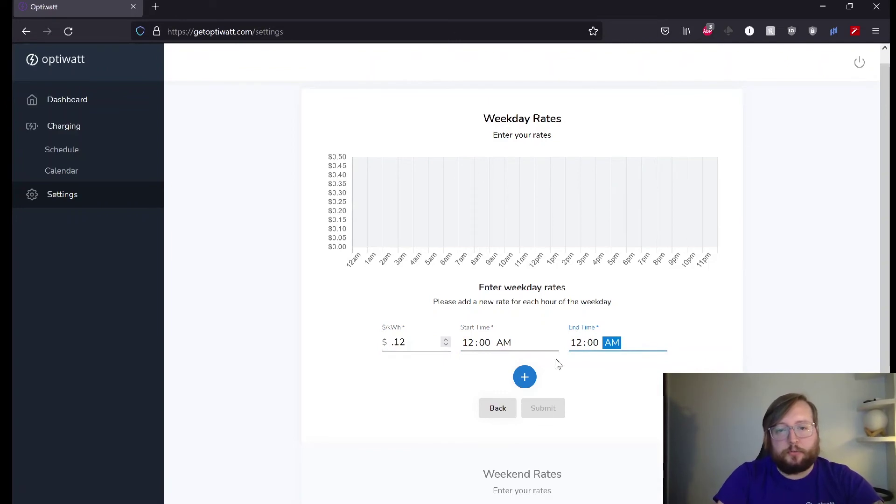
{"action": "left_click", "coordinate": [525, 377]}
{"action": "left_click", "coordinate": [539, 376]}
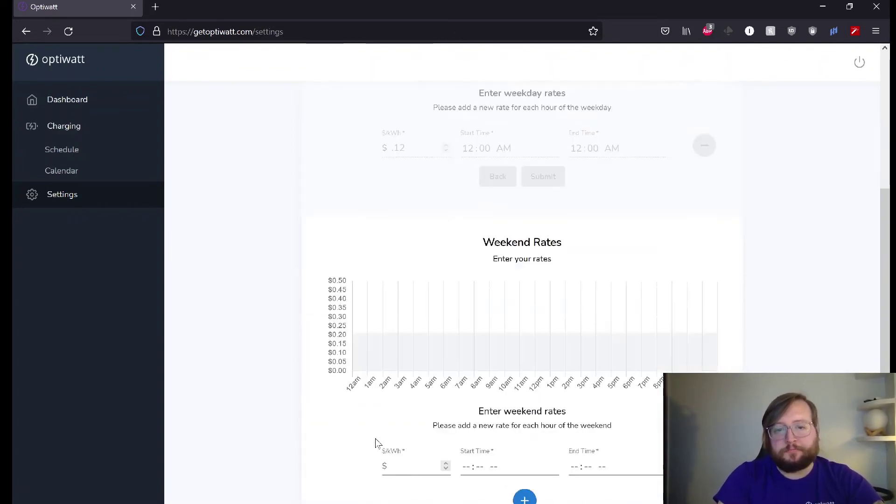
Step: Enter the same flat $.12 all-day weekend rate and save it
{"action": "type", "text": ".12"}
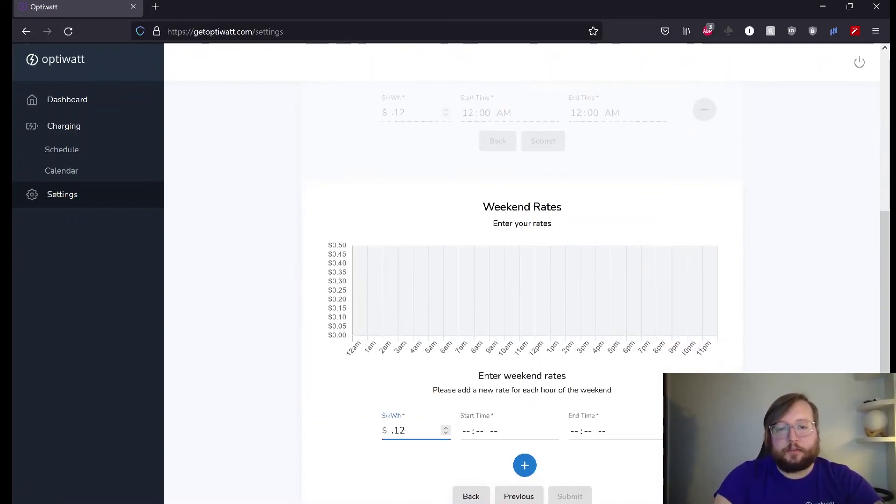
{"action": "key", "text": "Tab"}
{"action": "type", "text": "1200a"}
{"action": "key", "text": "Tab"}
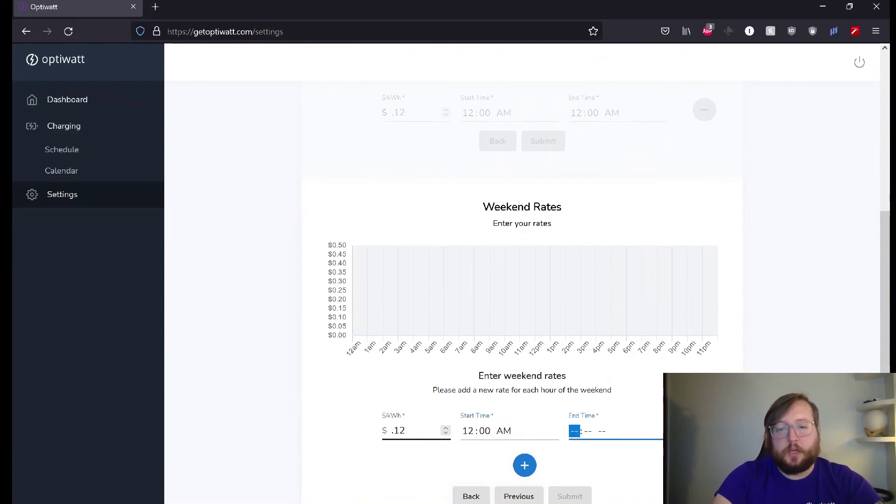
{"action": "type", "text": "1200a"}
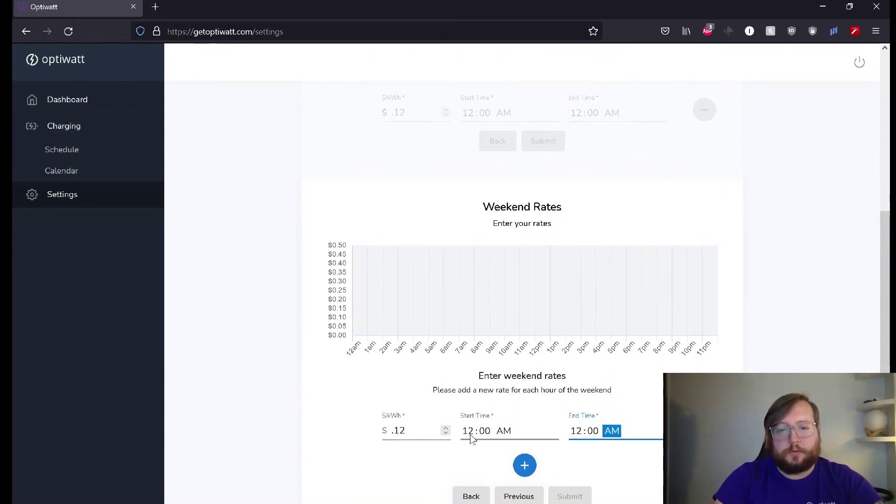
{"action": "left_click", "coordinate": [525, 466]}
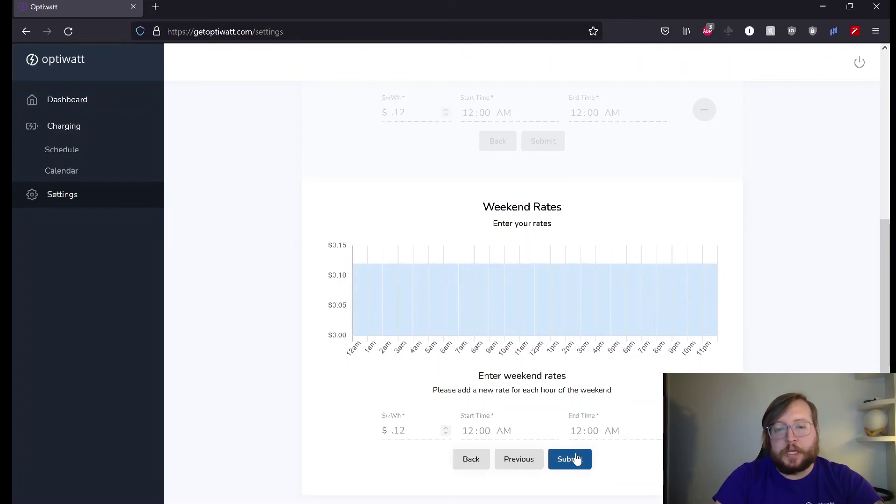
{"action": "left_click", "coordinate": [575, 460]}
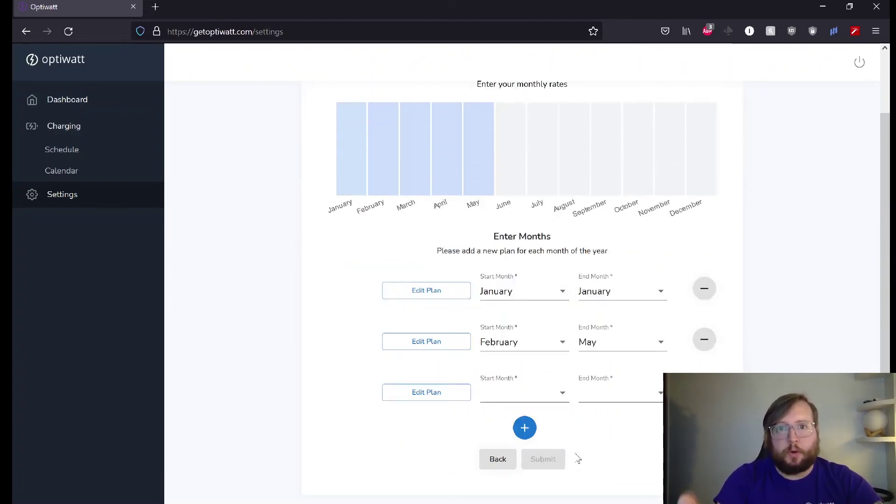
Step: Set the third plan to June through September, add a row, and open its weekday rates form
{"action": "left_click", "coordinate": [517, 404]}
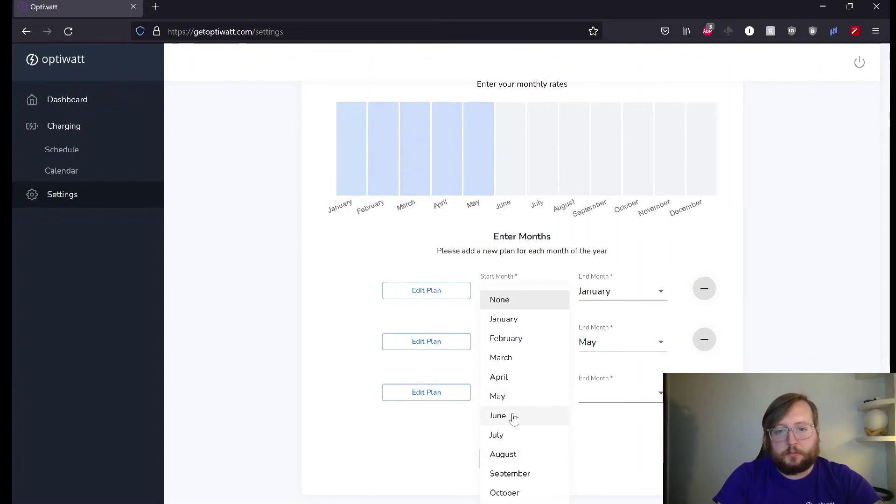
{"action": "left_click", "coordinate": [513, 417]}
{"action": "left_click", "coordinate": [623, 397]}
{"action": "left_click", "coordinate": [608, 472]}
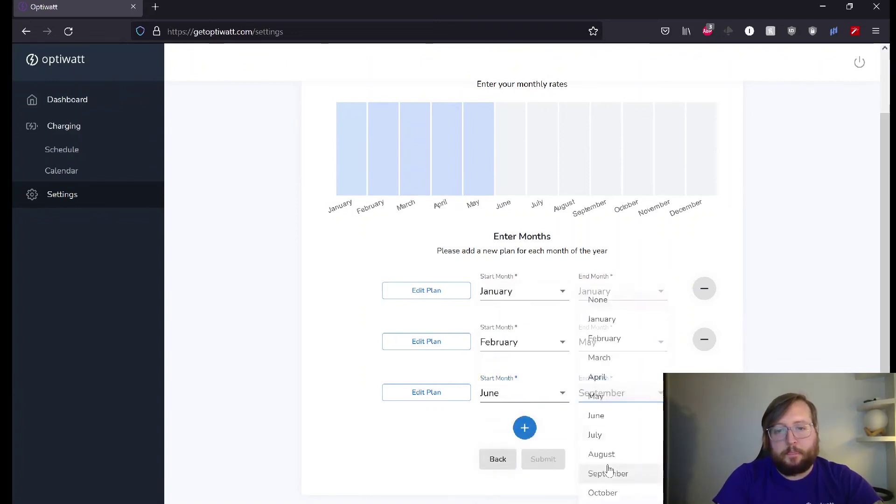
{"action": "left_click", "coordinate": [525, 428]}
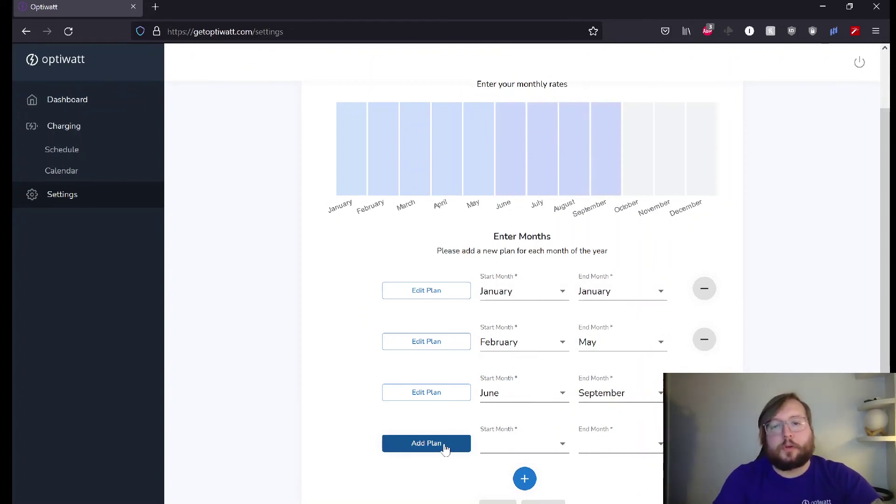
{"action": "left_click", "coordinate": [445, 447]}
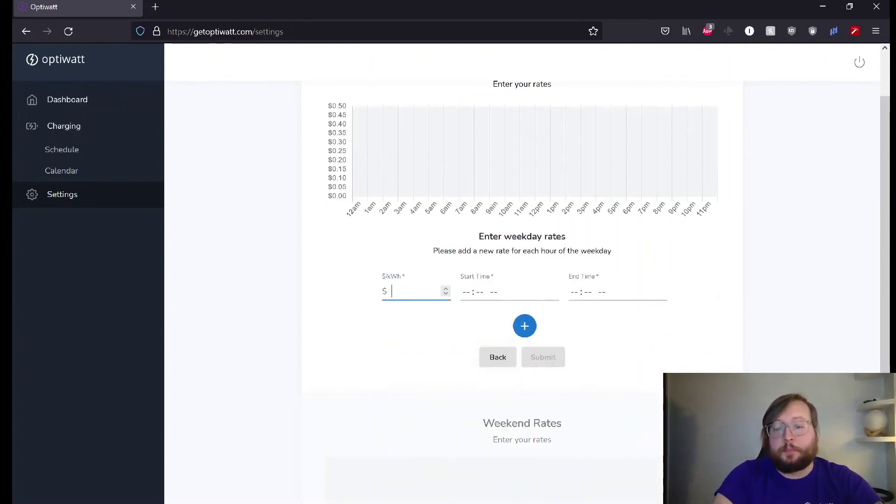
Step: Add a $.0001 weekday rate from 7:00 AM to 11:00 AM
{"action": "type", "text": ".0001"}
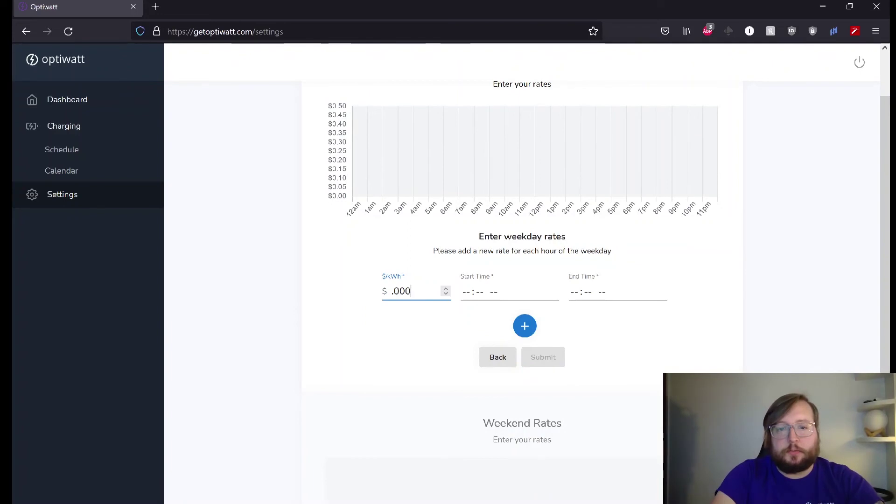
{"action": "key", "text": "Tab"}
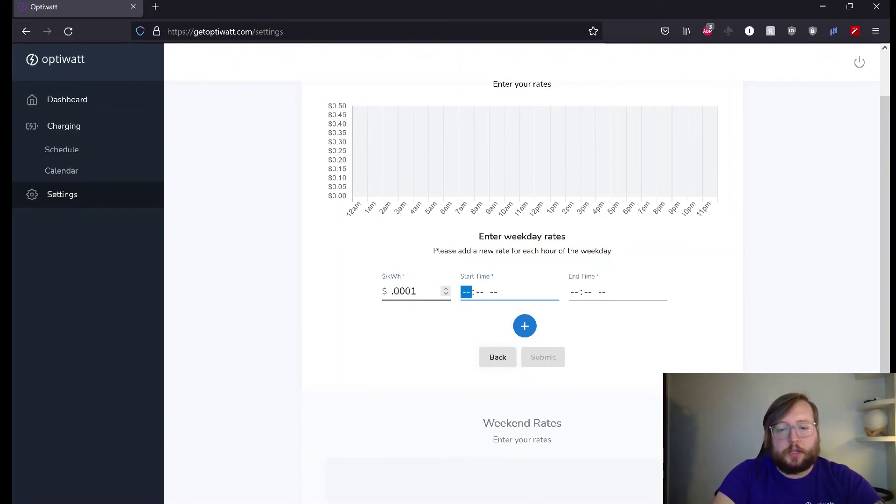
{"action": "type", "text": "07:-- --"}
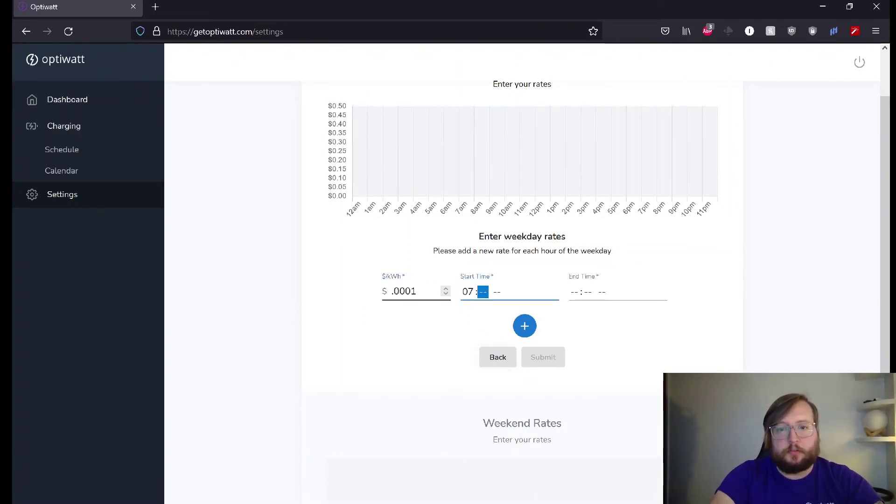
{"action": "type", "text": "0a"}
{"action": "key", "text": "Tab"}
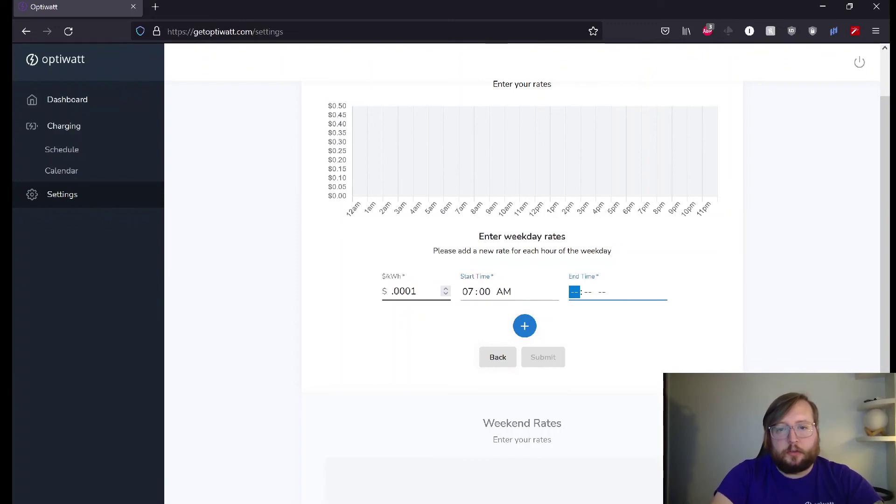
{"action": "type", "text": "11:00 AM"}
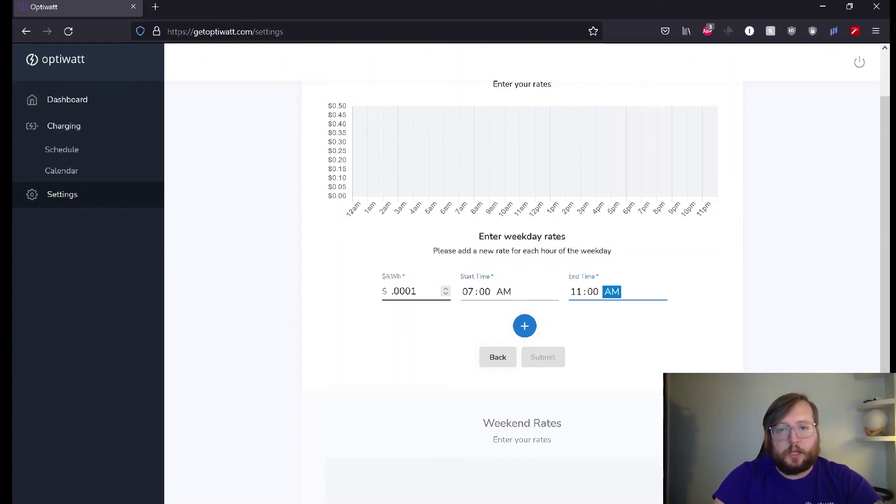
{"action": "left_click", "coordinate": [525, 326]}
Step: Add a $.36 weekday rate from 11:00 AM to 5:00 PM, leaving an empty third row
{"action": "scroll", "coordinate": [474, 326], "scroll_direction": "up", "scroll_amount": 2}
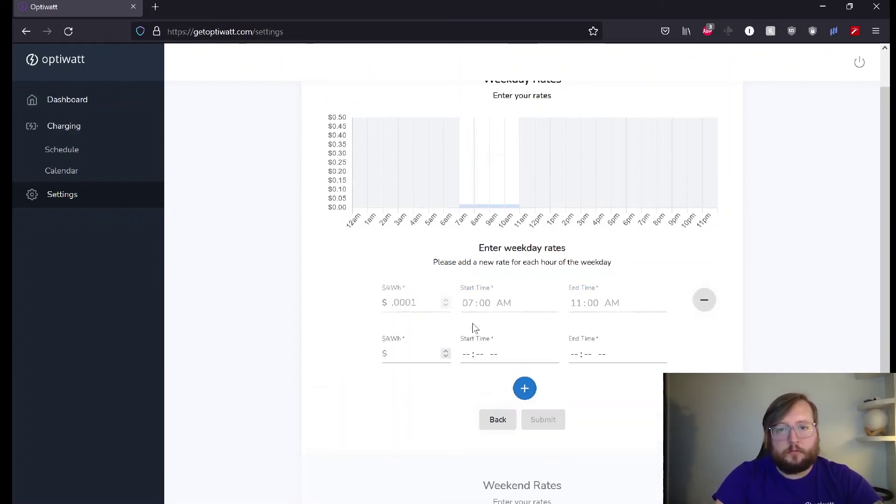
{"action": "type", "text": "."}
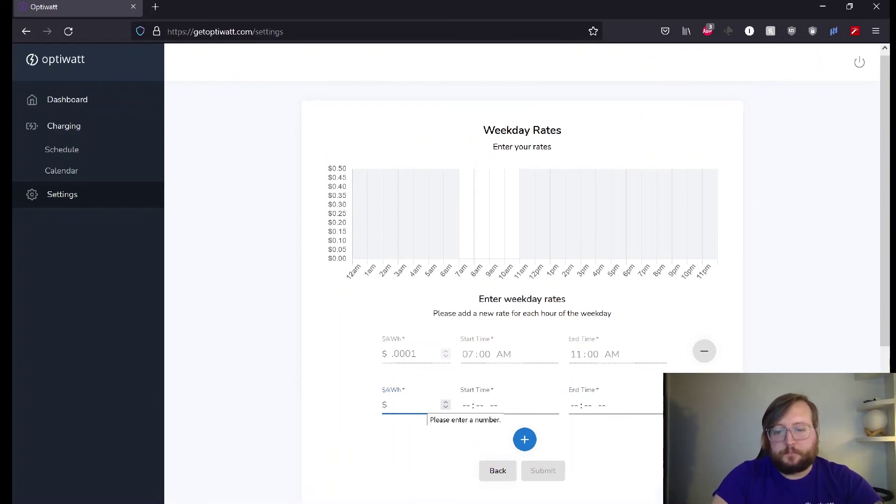
{"action": "type", "text": "."}
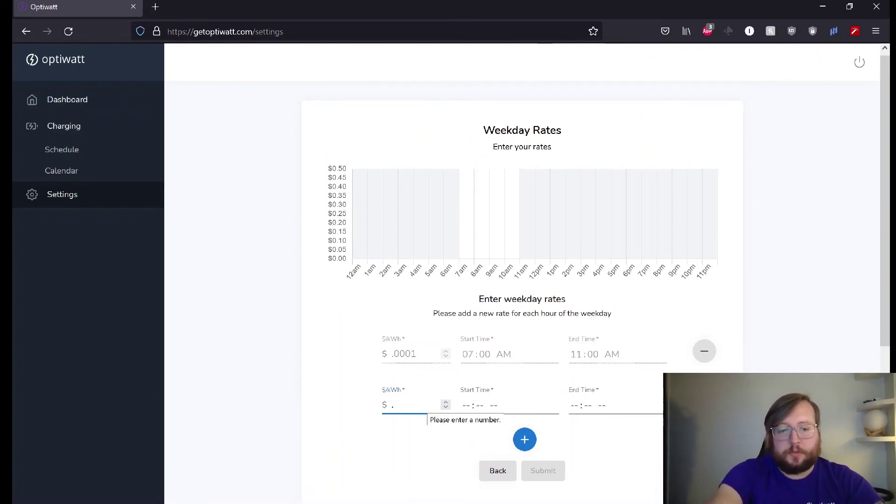
{"action": "type", "text": "36"}
{"action": "key", "text": "Tab"}
{"action": "type", "text": "1100"}
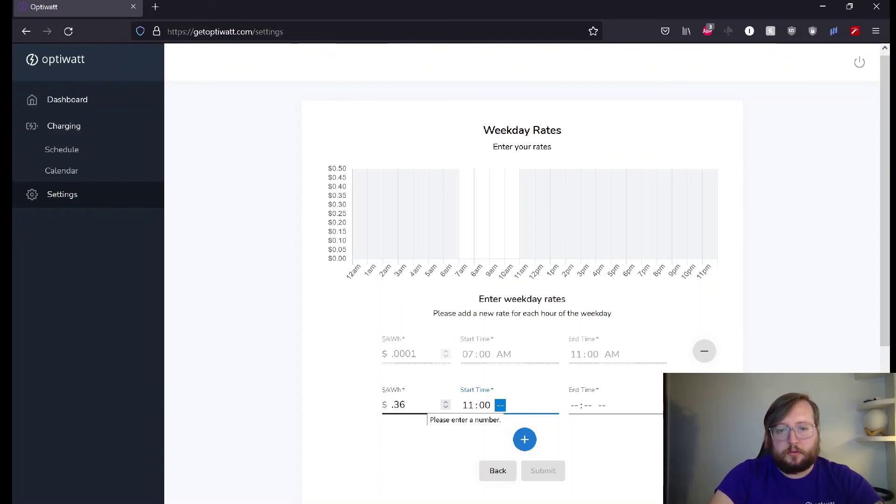
{"action": "type", "text": "a"}
{"action": "key", "text": "Tab"}
{"action": "type", "text": "0700p"}
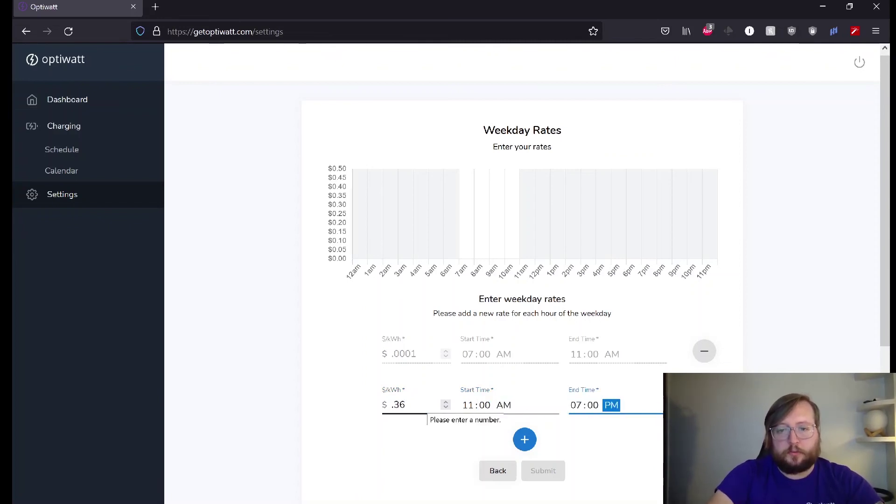
{"action": "key", "text": "shift+Tab"}
{"action": "key", "text": "shift+Tab"}
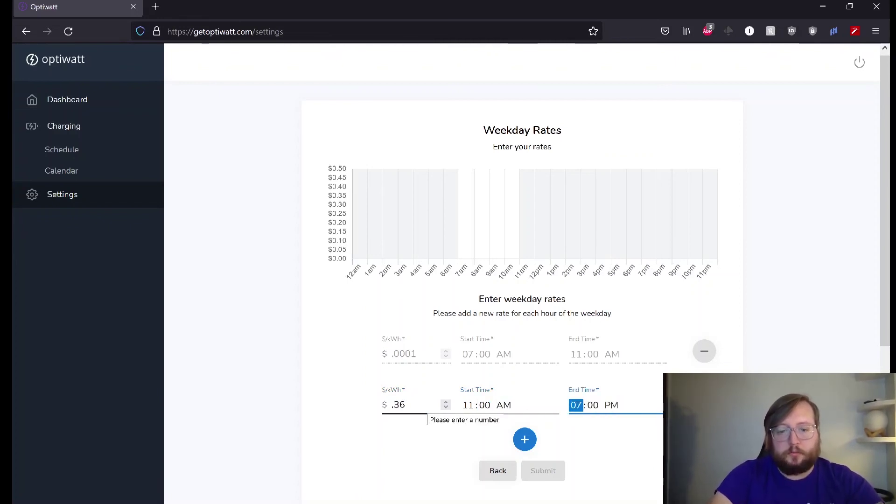
{"action": "type", "text": "0500"}
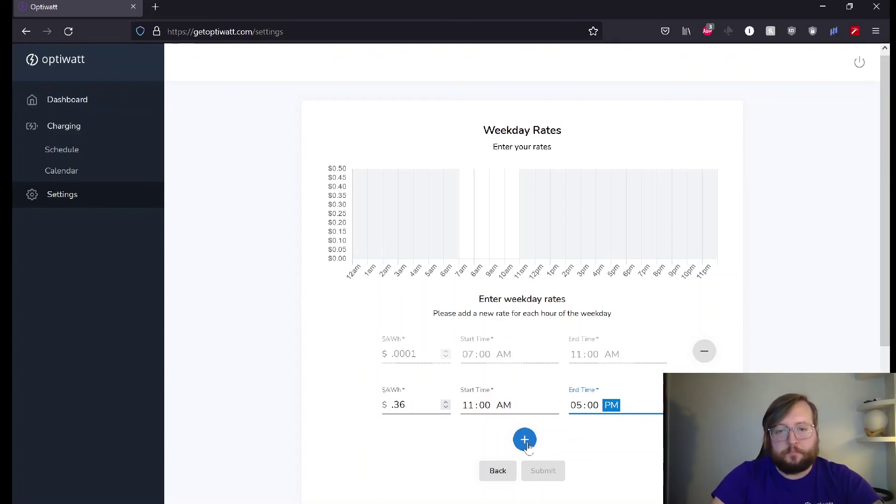
{"action": "left_click", "coordinate": [526, 441]}
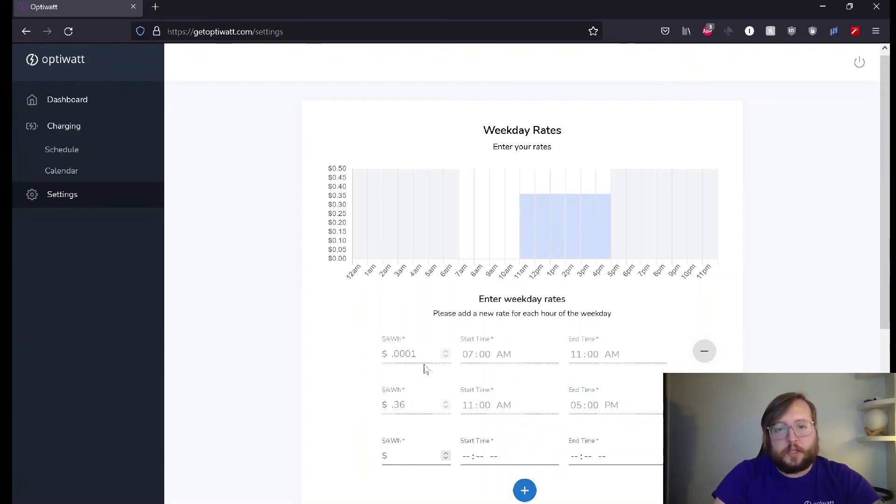
Step: Add a third weekday rate of -$.01 per kWh from 05:00 PM to 07:00 AM
{"action": "left_click", "coordinate": [408, 451]}
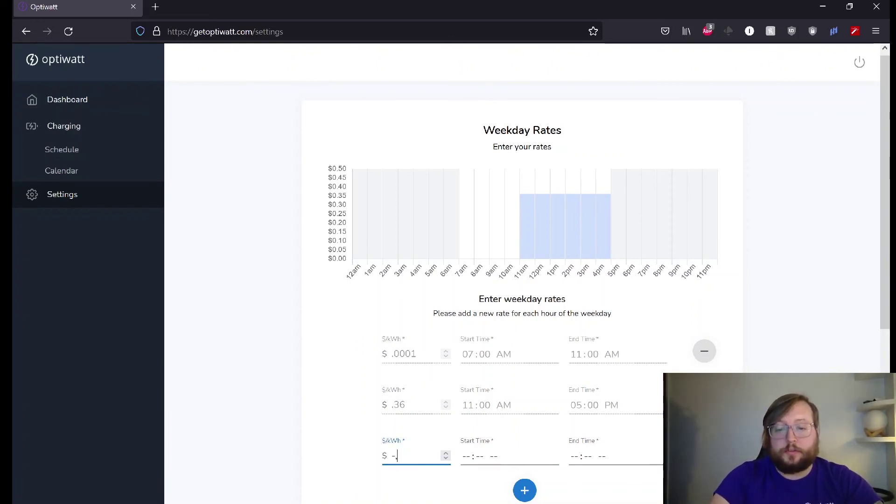
{"action": "key", "text": "BackSpace"}
{"action": "key", "text": "BackSpace"}
{"action": "key", "text": "BackSpace"}
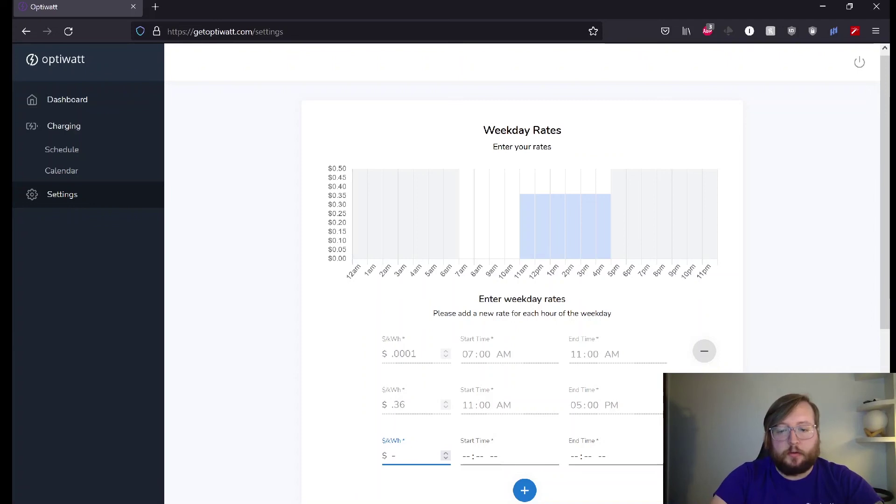
{"action": "key", "text": "Tab"}
{"action": "type", "text": "1"}
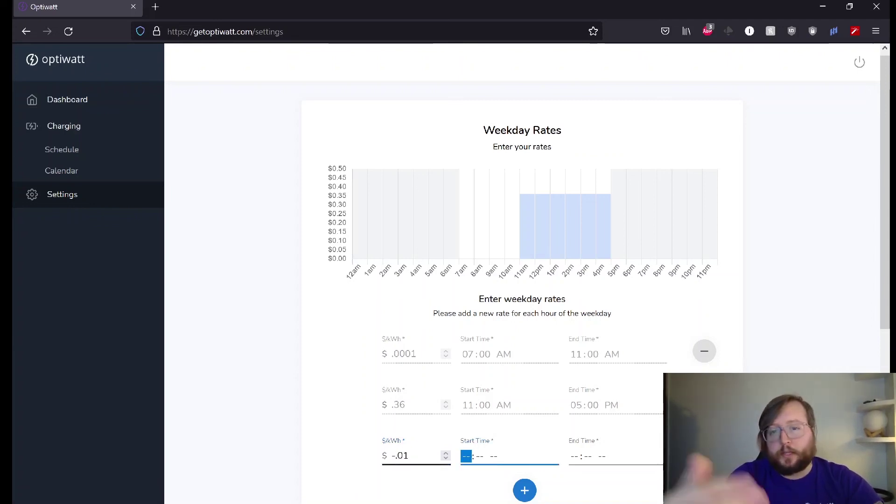
{"action": "type", "text": "500p"}
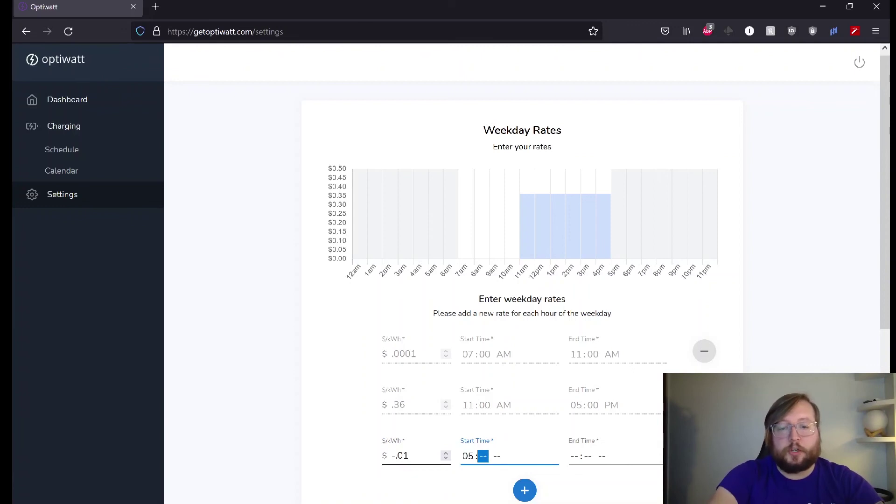
{"action": "key", "text": "Tab"}
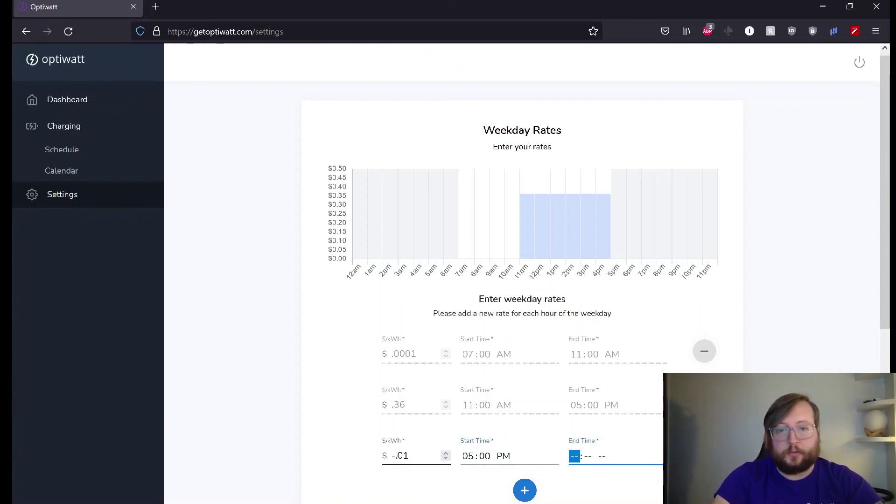
{"action": "type", "text": "0700a"}
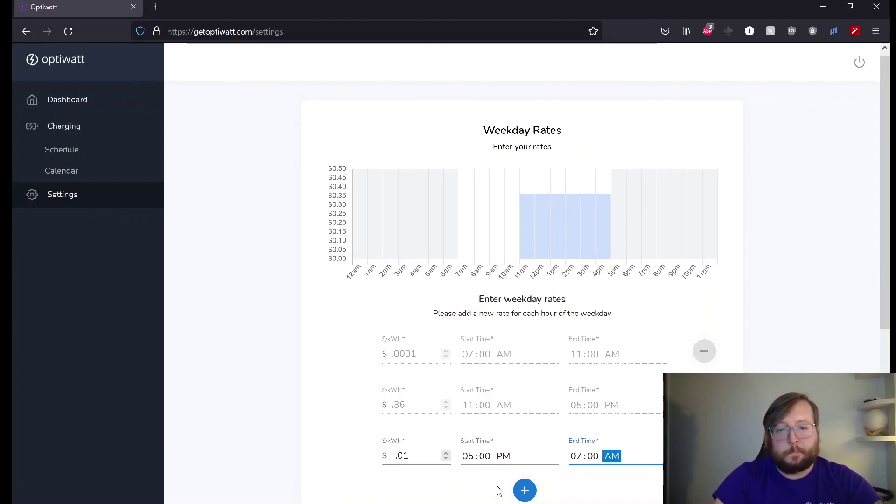
{"action": "left_click", "coordinate": [524, 489]}
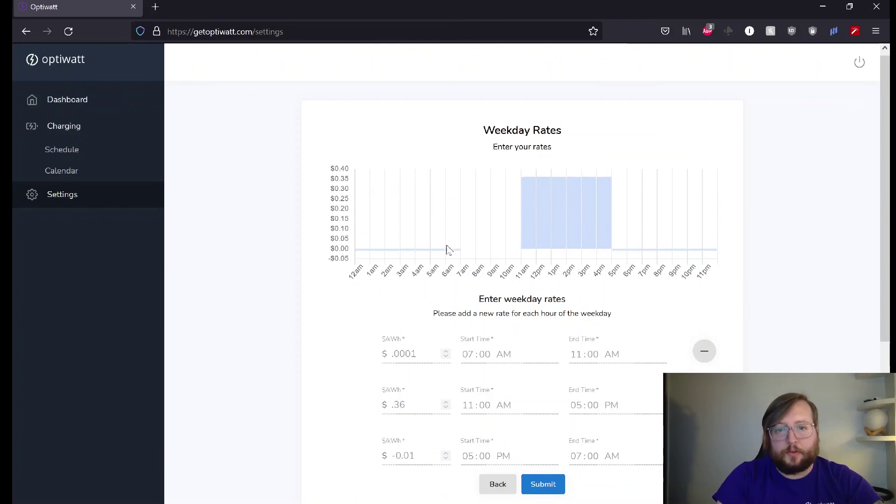
Step: Submit the June–September weekday rates
{"action": "mouse_move", "coordinate": [430, 256]}
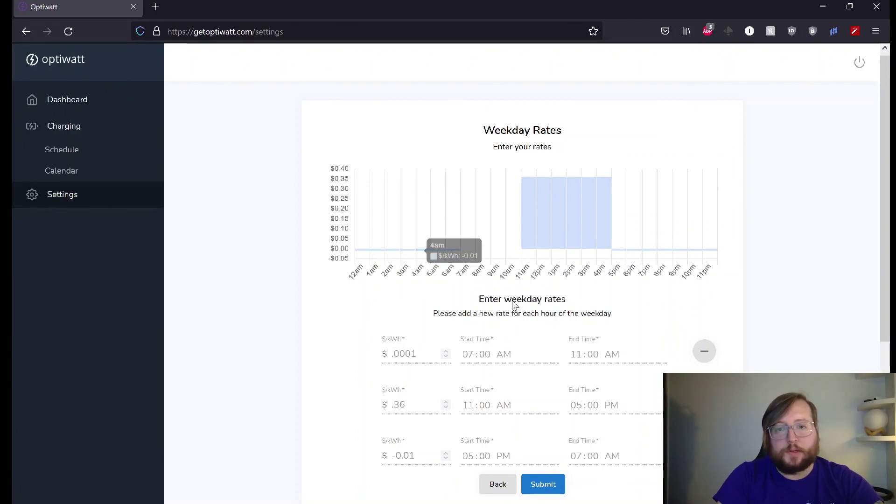
{"action": "scroll", "coordinate": [513, 305], "scroll_direction": "down", "scroll_amount": 4}
{"action": "left_click", "coordinate": [537, 301]}
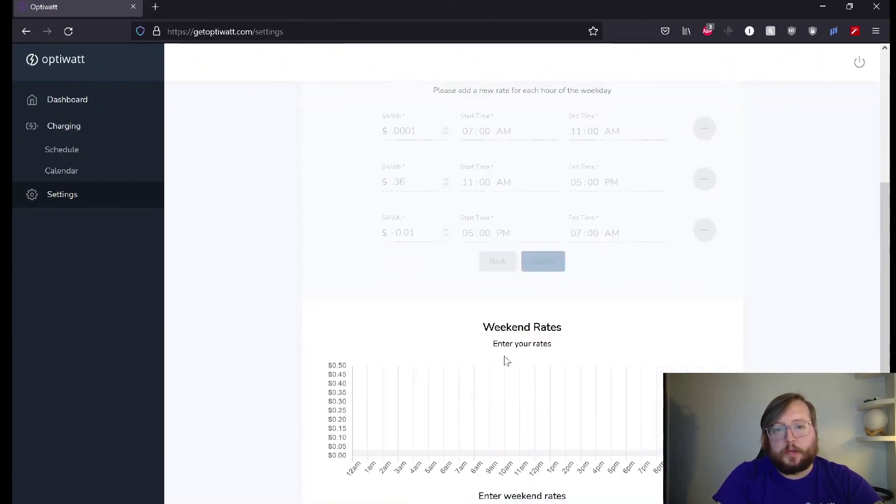
Step: Add a flat weekend rate of -$.01 per kWh from 01:00 PM to 01:00 PM, correcting the mistyped price
{"action": "left_click", "coordinate": [413, 393]}
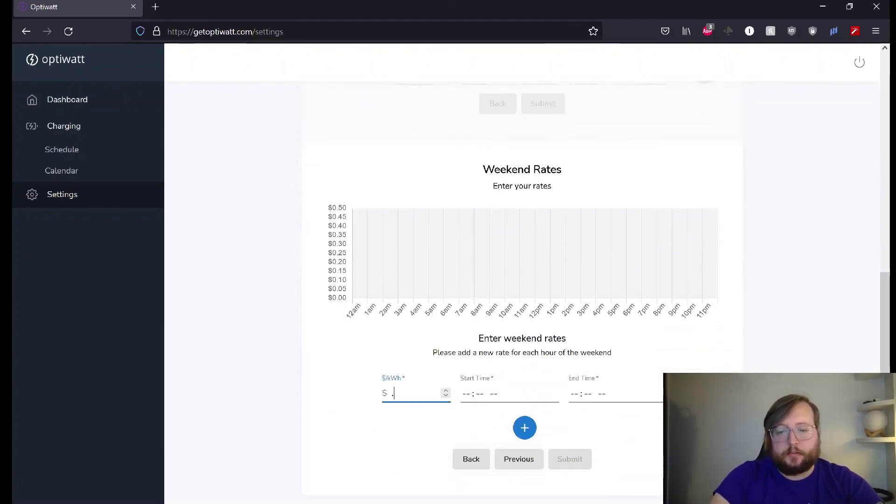
{"action": "type", "text": ".-01"}
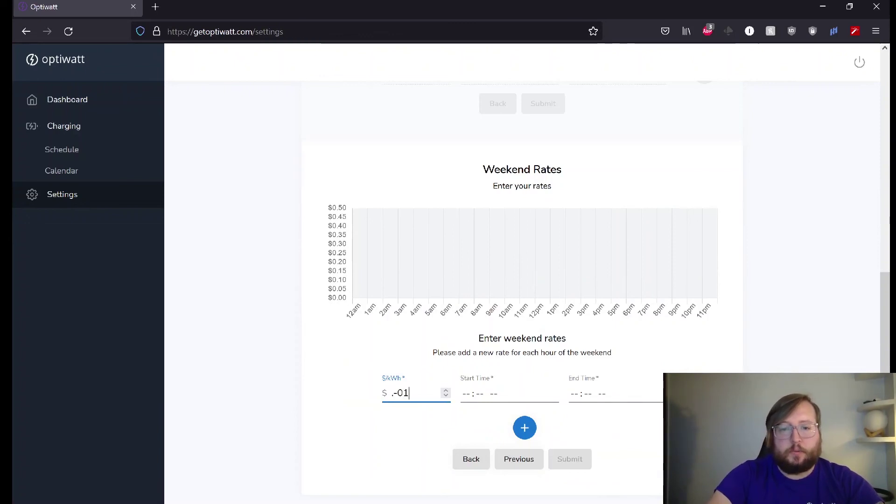
{"action": "key", "text": "Tab"}
{"action": "type", "text": "01"}
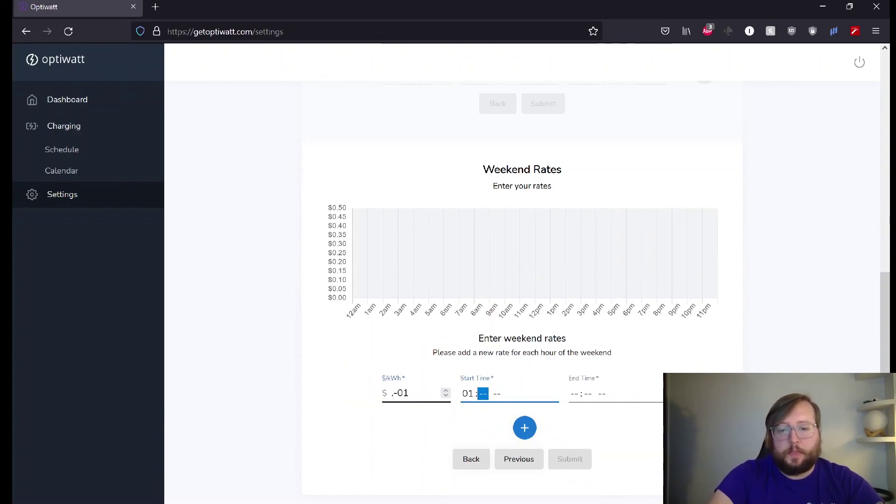
{"action": "type", "text": "00p"}
{"action": "key", "text": "Tab"}
{"action": "type", "text": "01"}
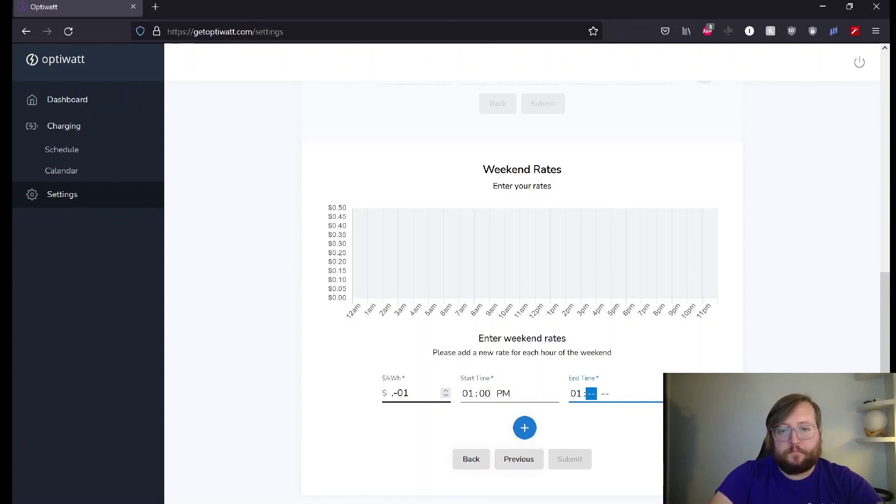
{"action": "type", "text": "00p"}
{"action": "left_click", "coordinate": [525, 427]}
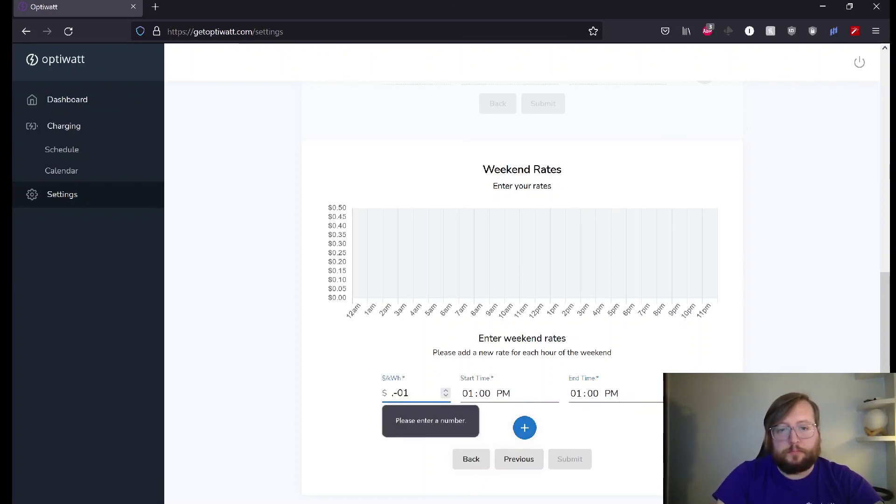
{"action": "key", "text": "BackSpace"}
{"action": "key", "text": "BackSpace"}
{"action": "key", "text": "BackSpace"}
{"action": "key", "text": "BackSpace"}
{"action": "key", "text": "BackSpace"}
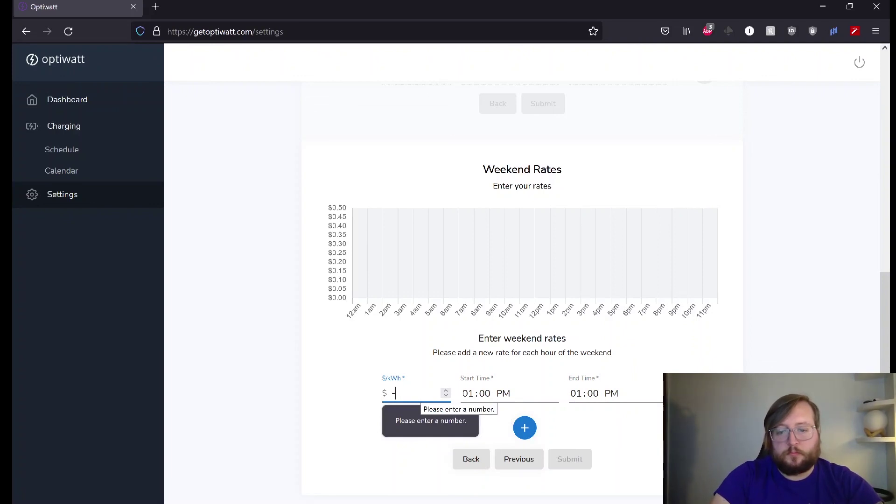
{"action": "type", "text": "-.01"}
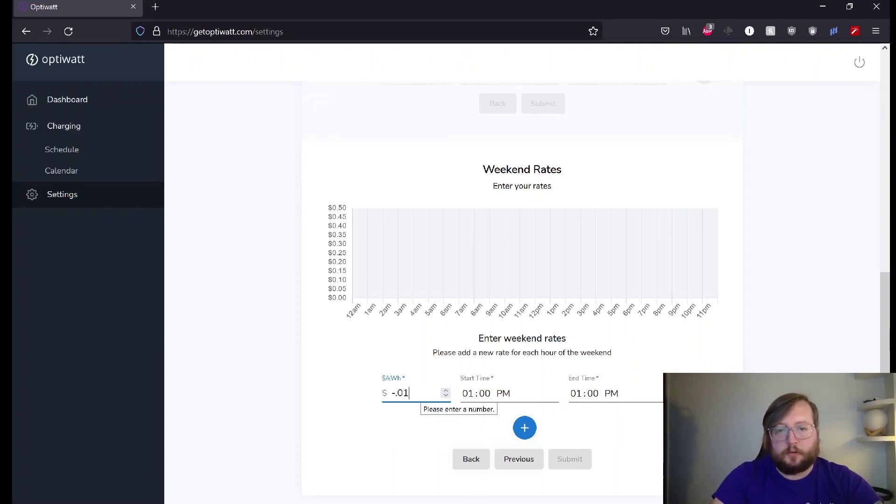
{"action": "left_click", "coordinate": [525, 429]}
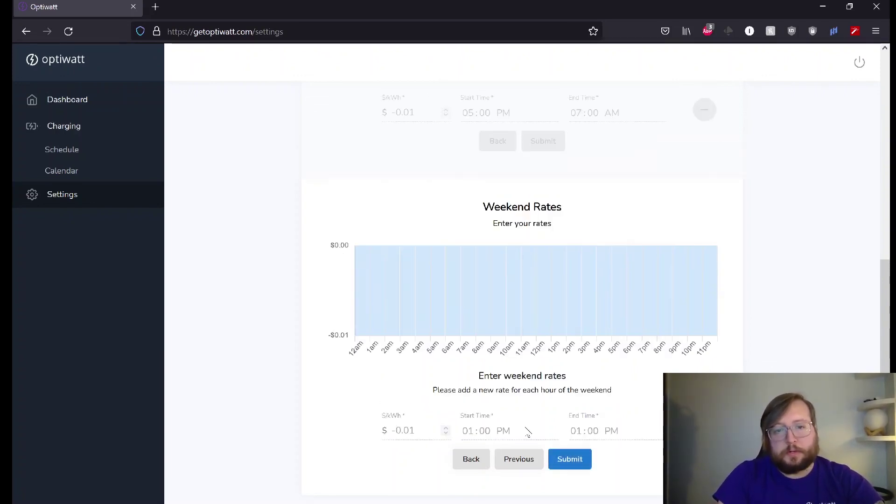
Step: Submit the weekend rates and set the new plan to run October through December
{"action": "left_click", "coordinate": [582, 464]}
{"action": "left_click", "coordinate": [560, 390]}
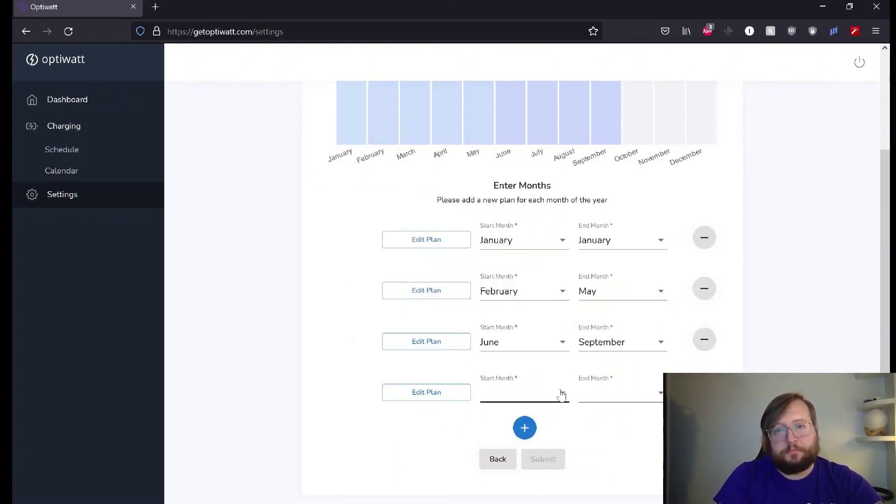
{"action": "left_click", "coordinate": [508, 491]}
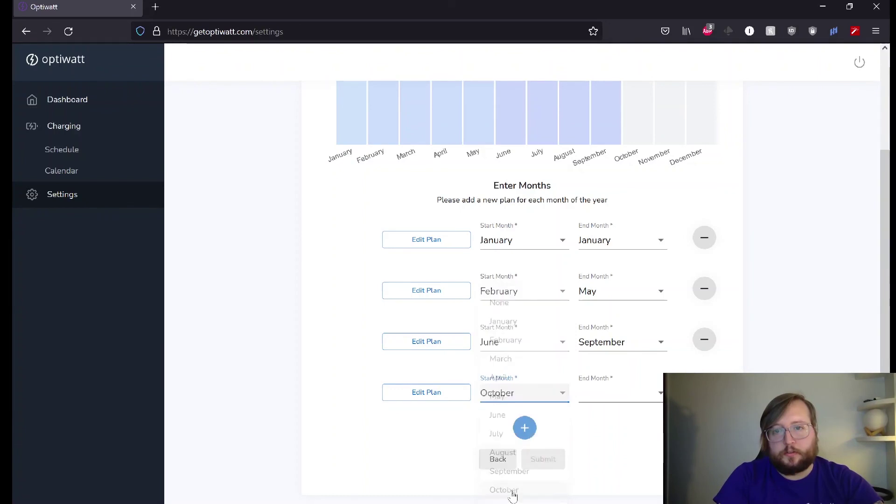
{"action": "left_click", "coordinate": [615, 397]}
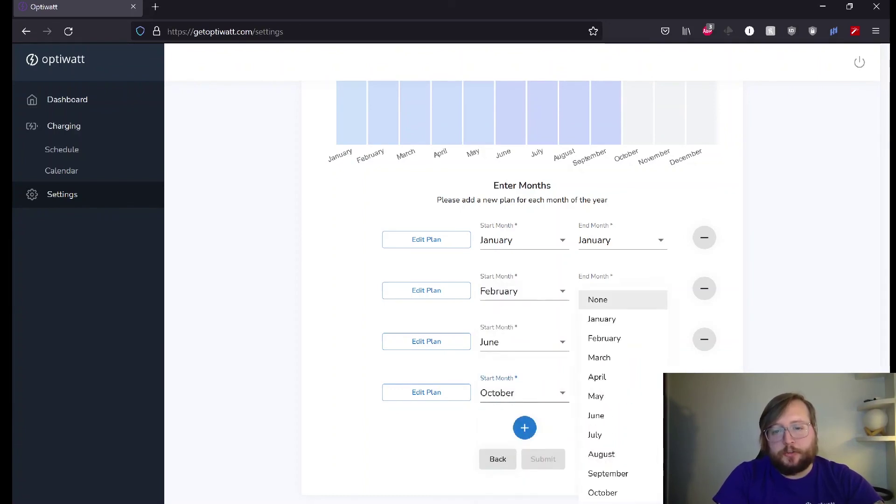
{"action": "scroll", "coordinate": [607, 467], "scroll_direction": "down", "scroll_amount": 1}
{"action": "left_click", "coordinate": [607, 493]}
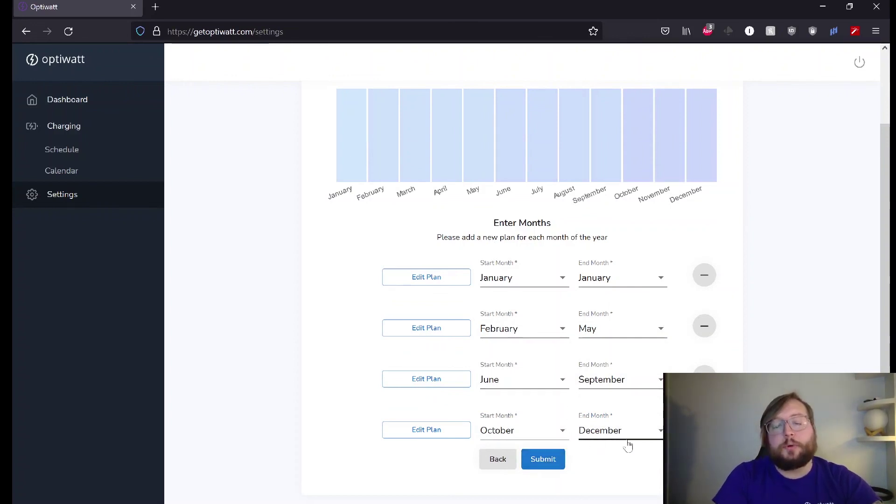
{"action": "scroll", "coordinate": [628, 446], "scroll_direction": "up", "scroll_amount": 2}
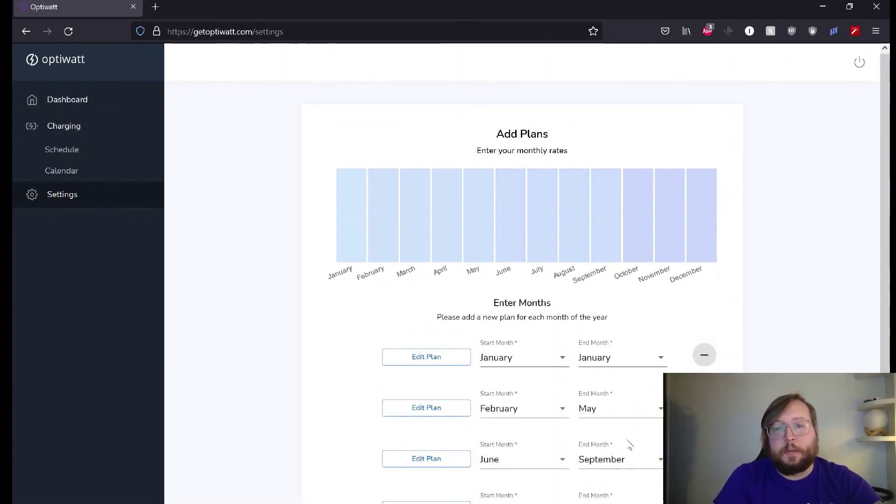
{"action": "scroll", "coordinate": [630, 445], "scroll_direction": "down", "scroll_amount": 2}
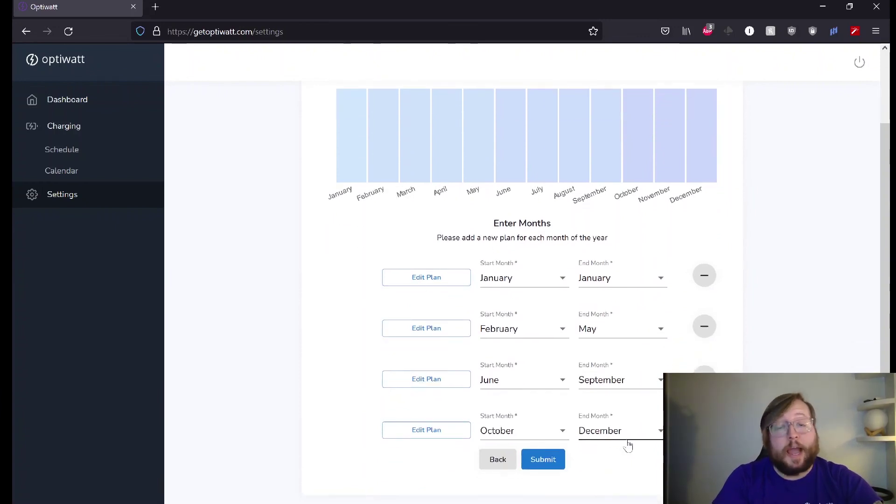